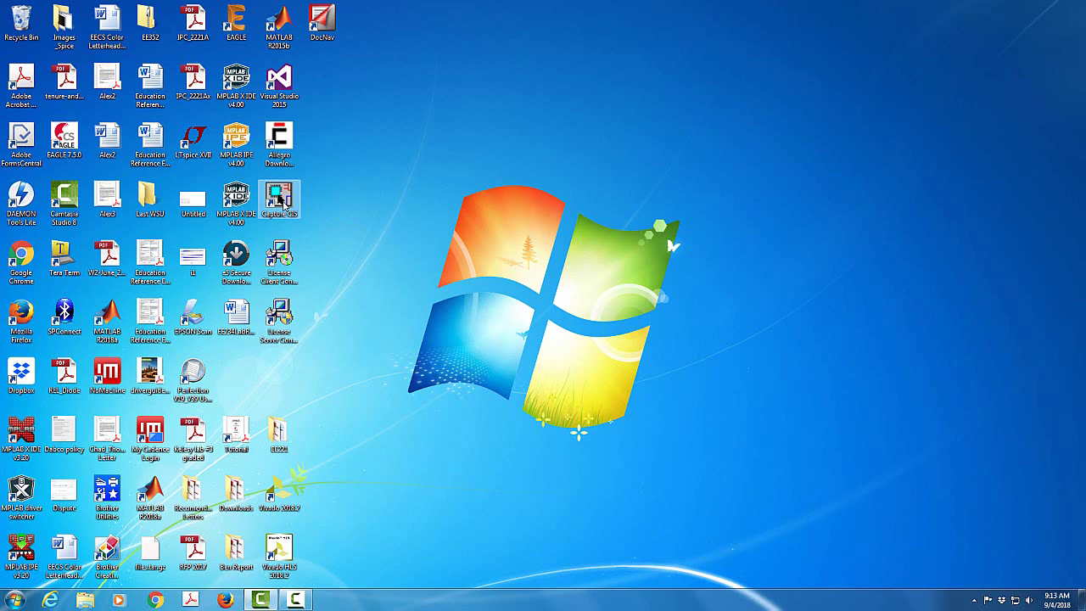
Step: Launch OrCAD Capture CIS and create a blank PSpice Analog or Mixed A/D project named Lab2_a1
double_click(284, 204)
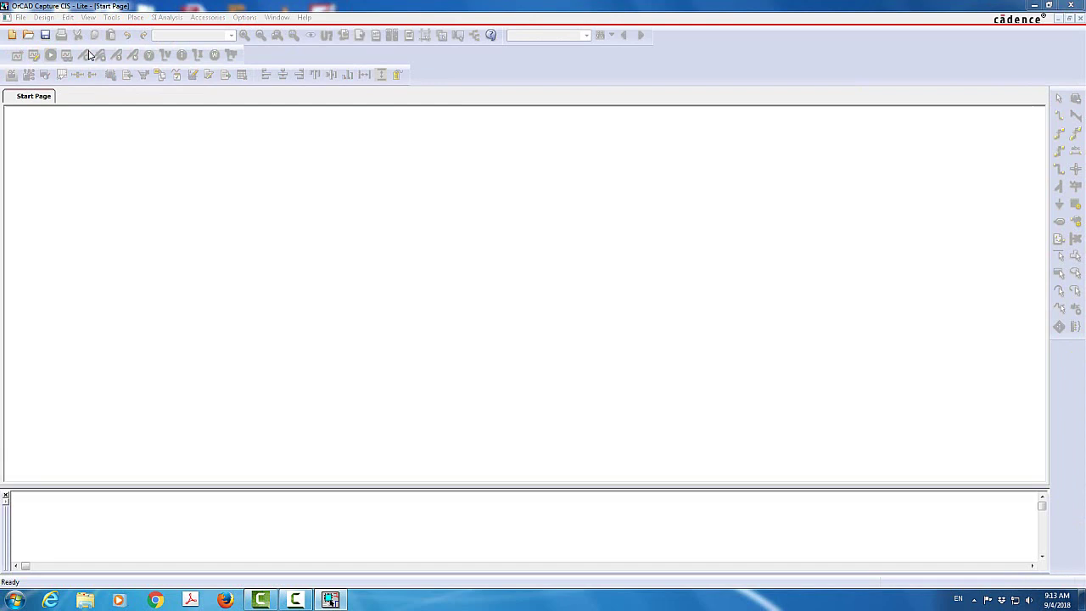
left_click(20, 17)
mouse_move(32, 31)
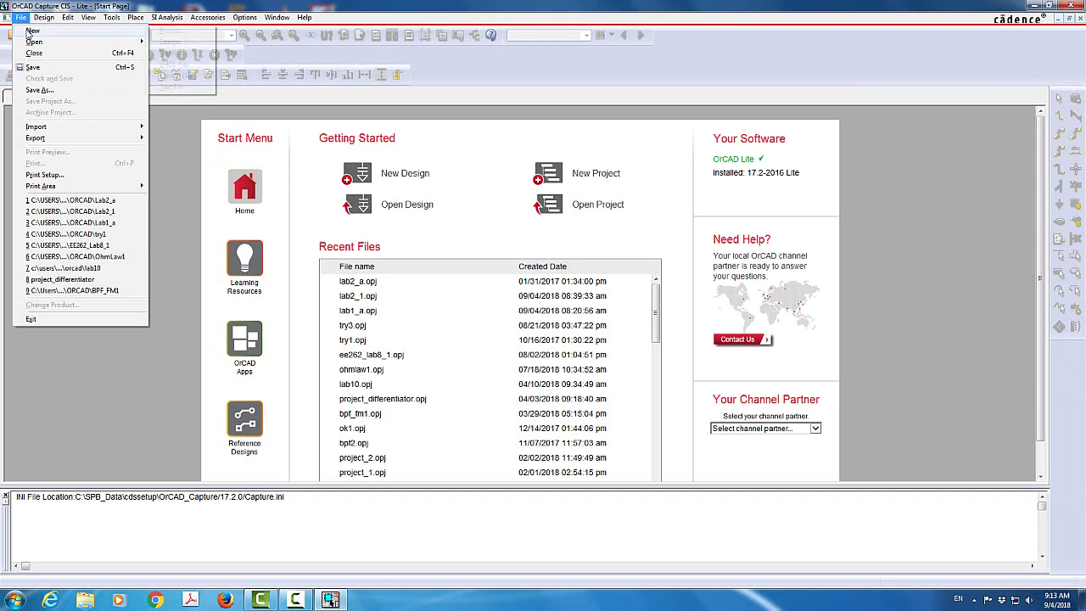
left_click(168, 31)
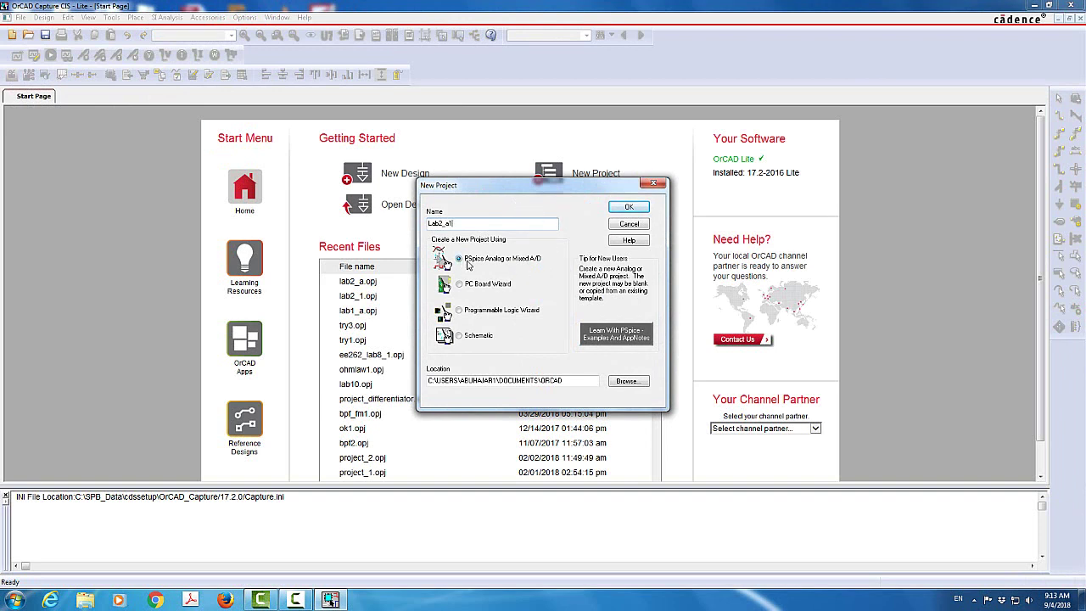
type("1")
left_click(629, 207)
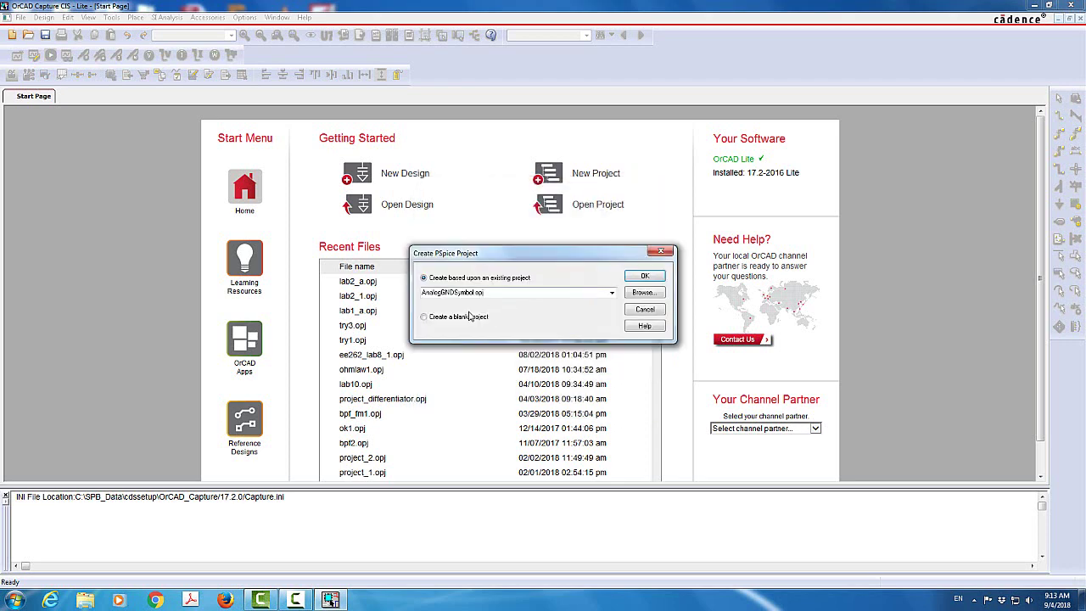
left_click(425, 318)
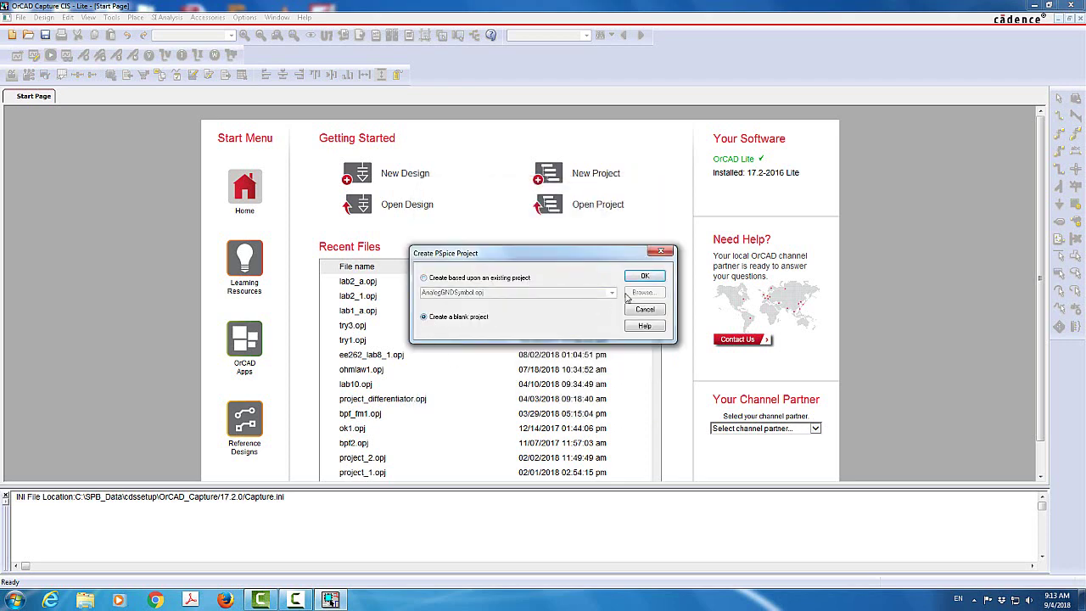
key("Return")
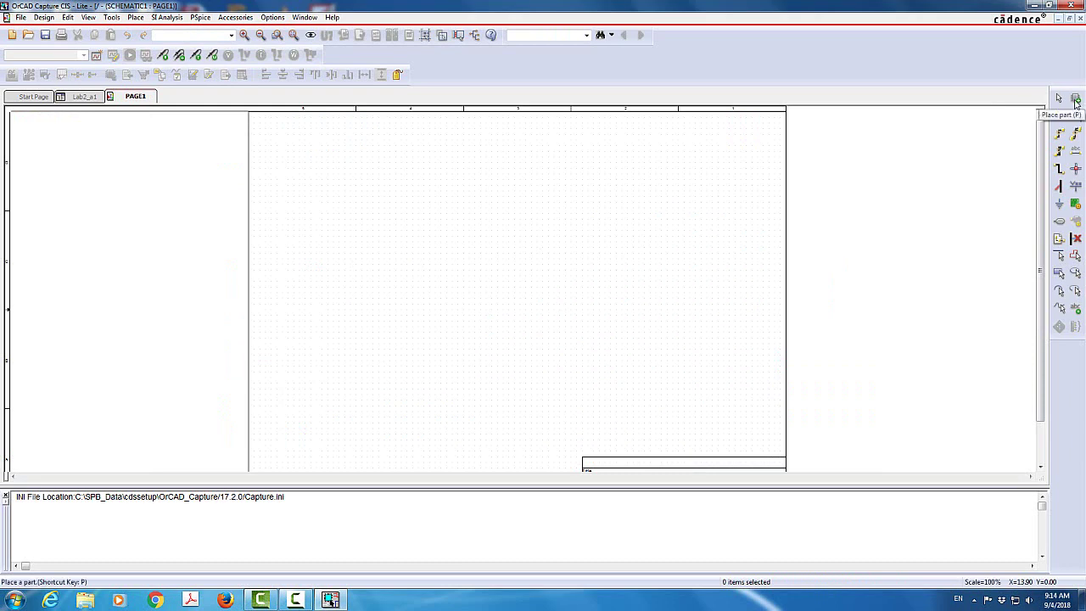
Step: Open part placement and remove the ANALOG, EVAL and SOURCE libraries from the configured library list
left_click(1076, 100)
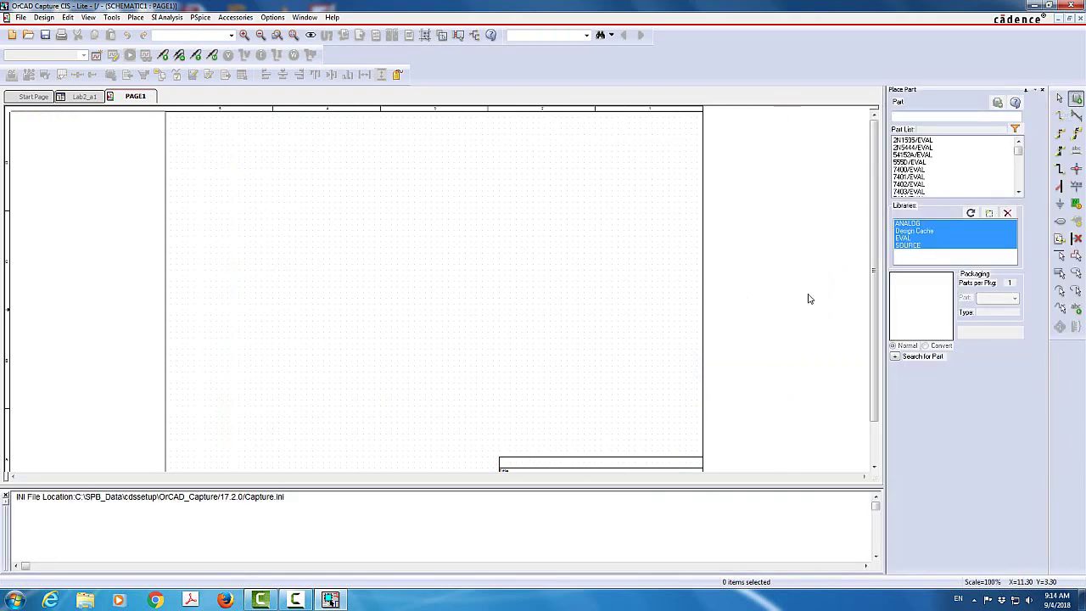
left_click(989, 213)
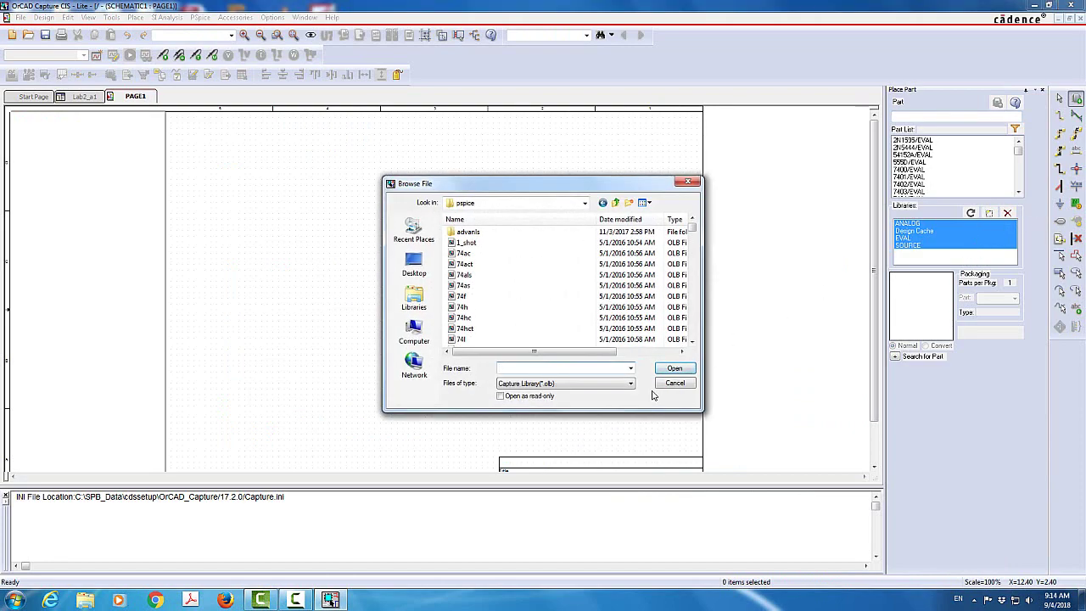
left_click(689, 182)
left_click(1007, 213)
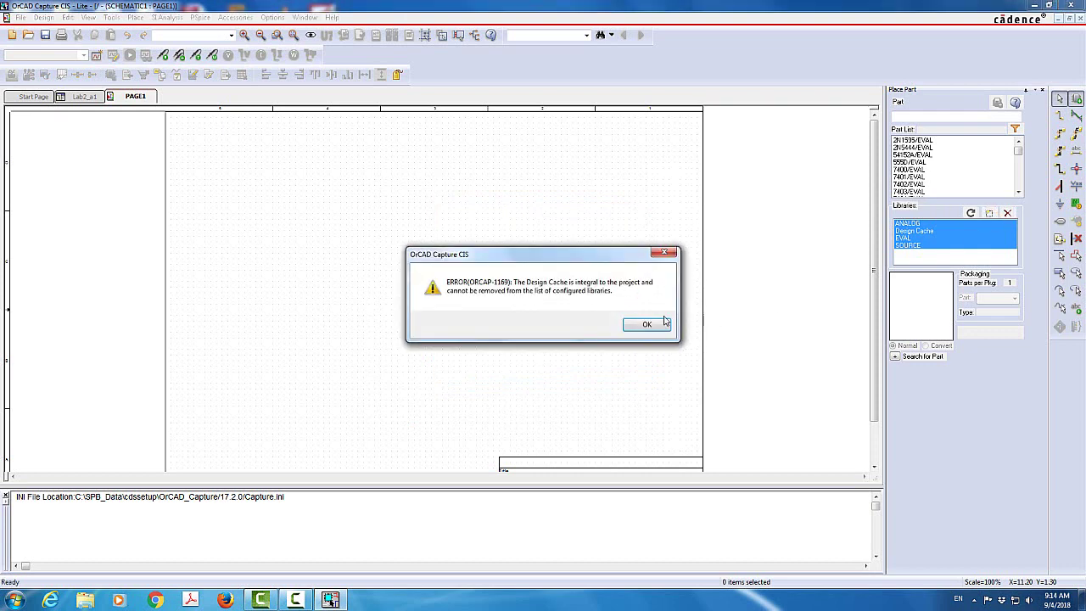
left_click(666, 323)
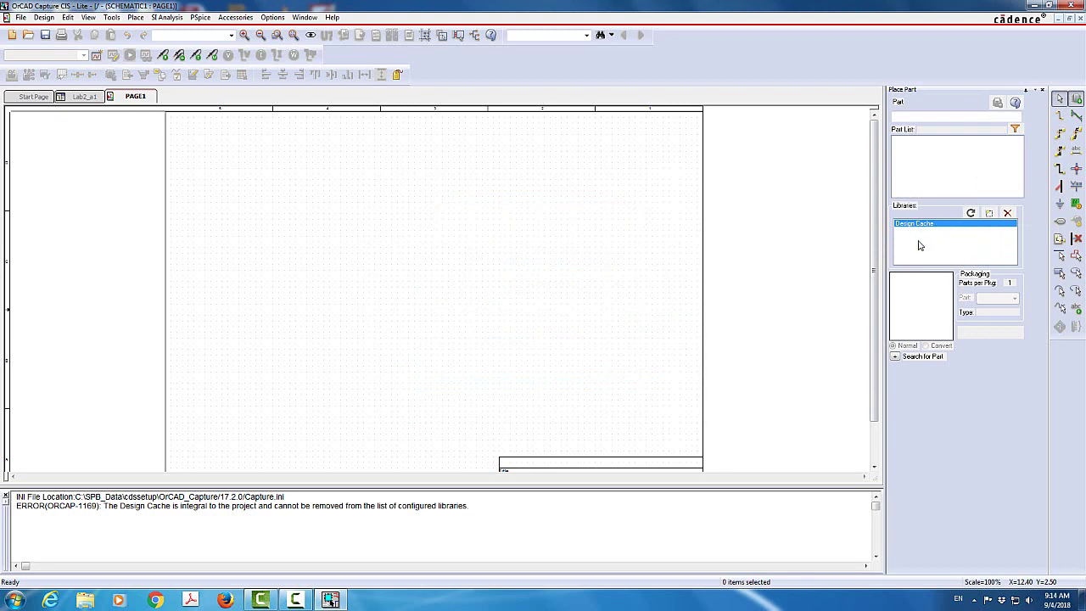
Step: Add the analog library from the pspice folder to the part libraries
left_click(990, 214)
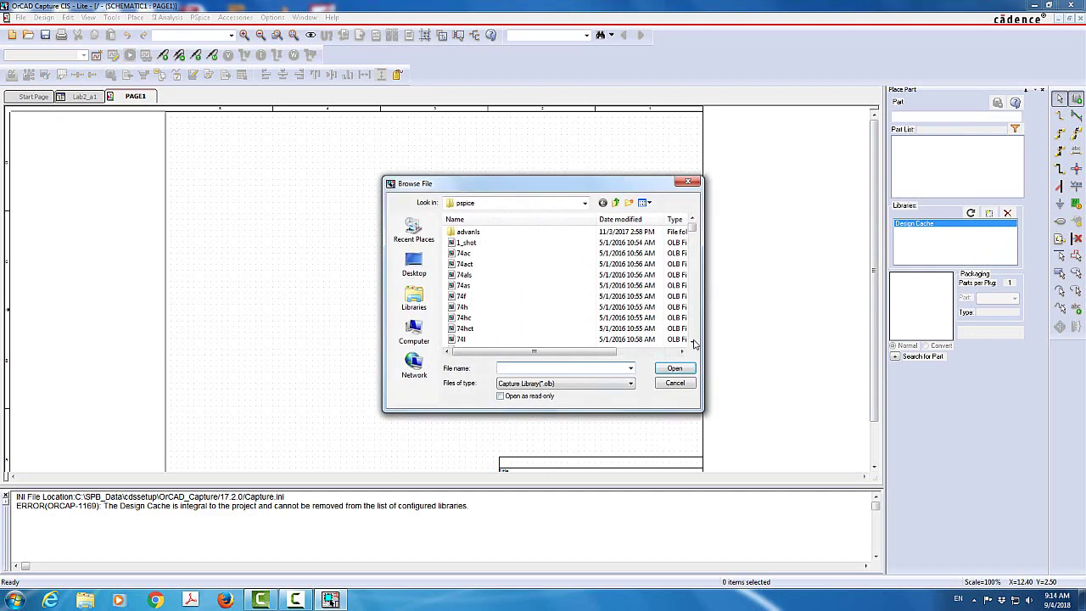
scroll(696, 342, "down", 4)
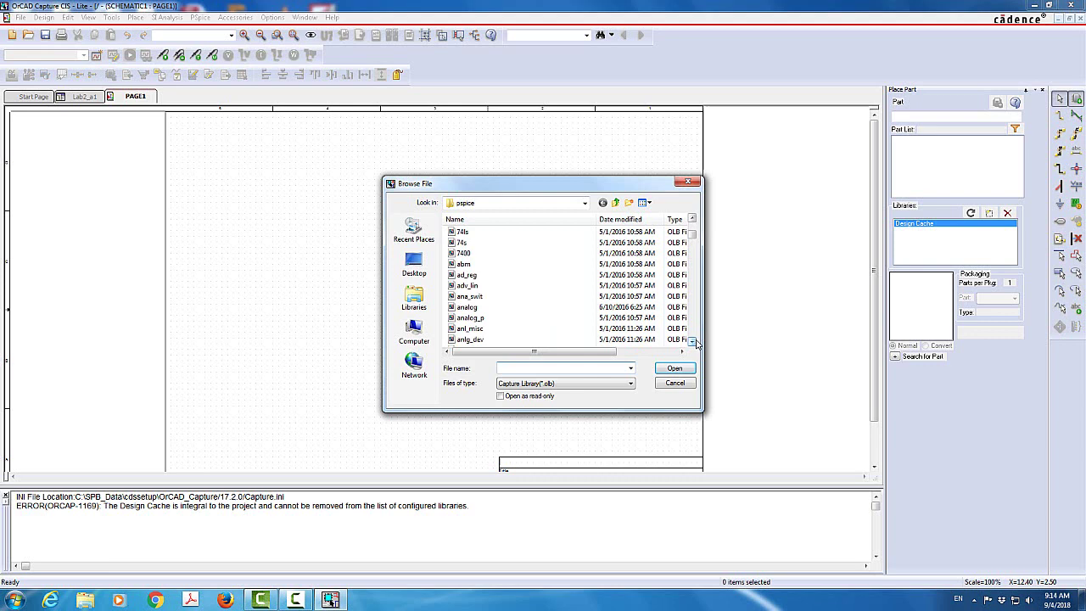
left_click(480, 307)
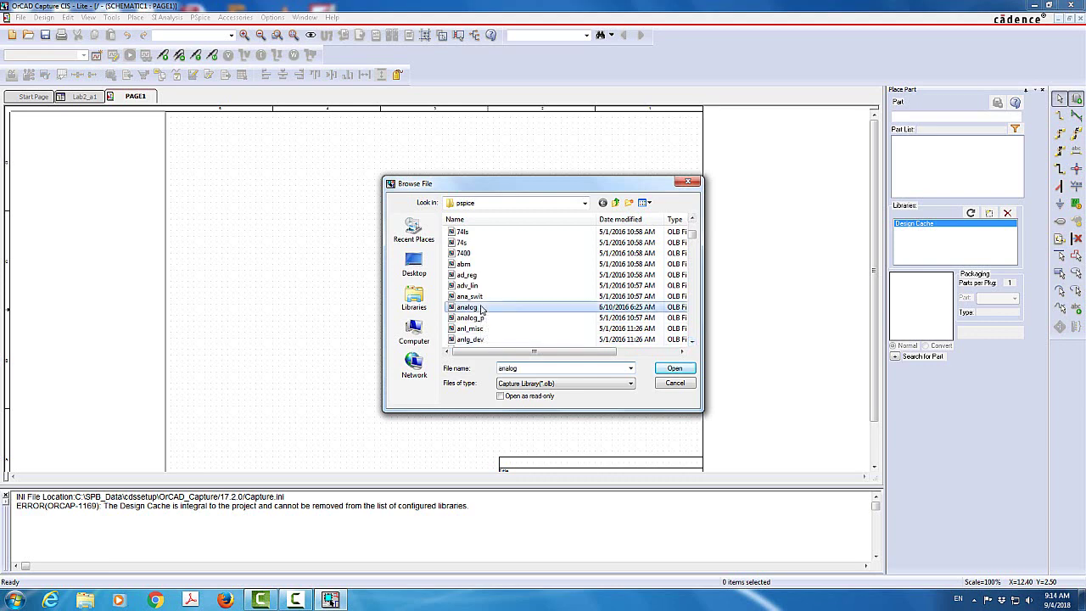
left_click(480, 307)
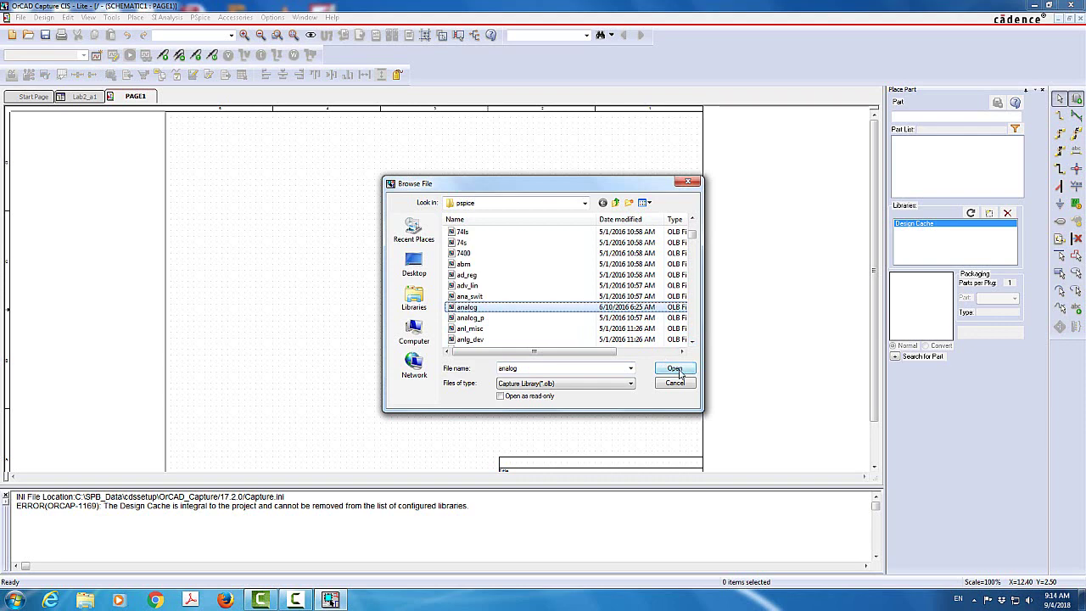
left_click(676, 370)
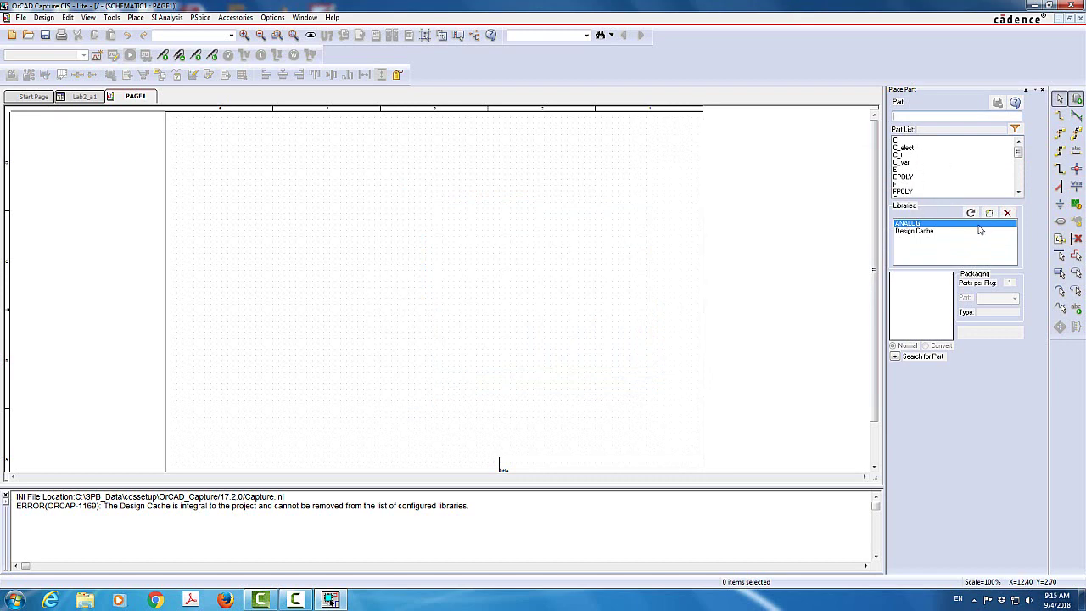
Step: Add the eval library from the pspice folder to the part libraries
left_click(990, 213)
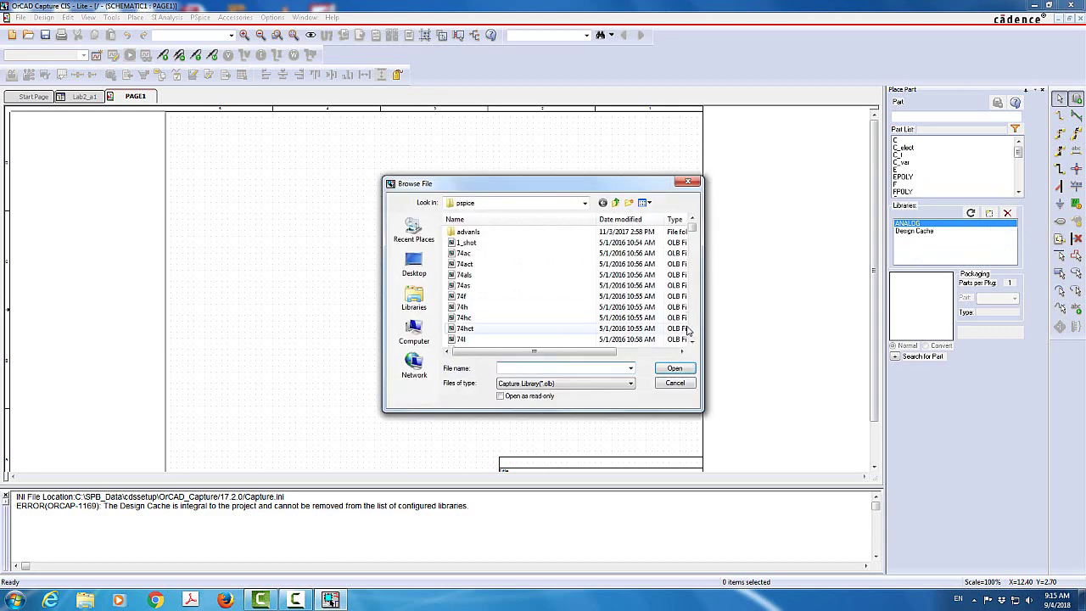
scroll(694, 338, "down", 10)
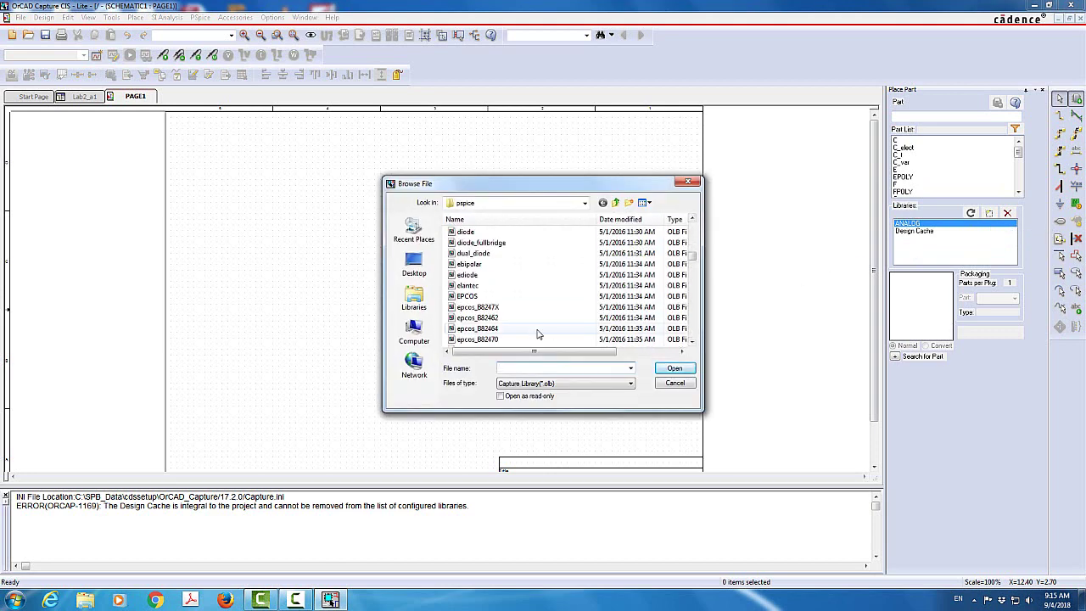
scroll(691, 342, "down", 4)
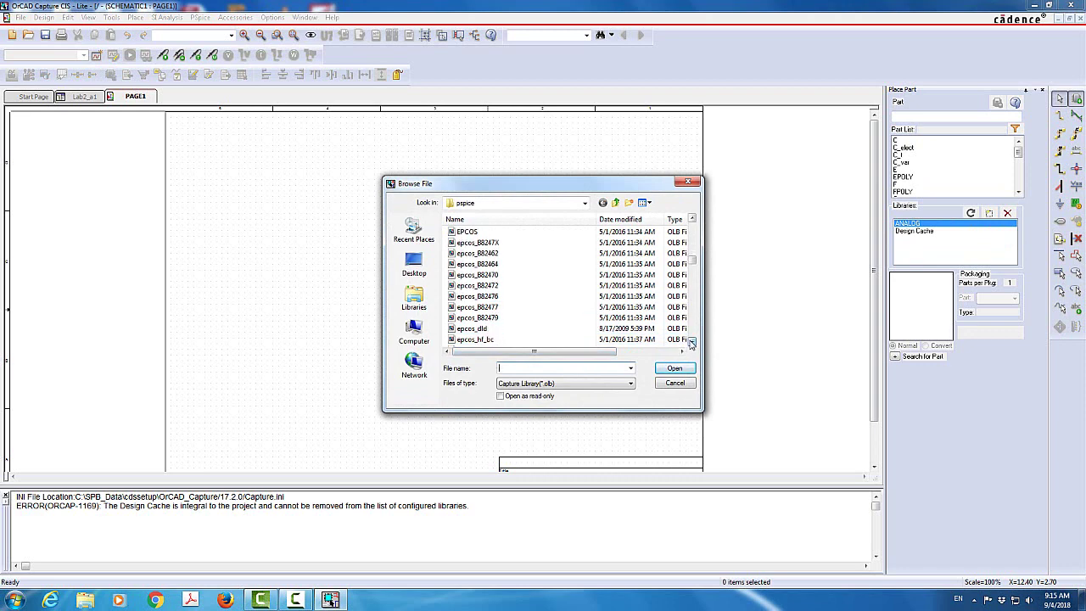
scroll(692, 342, "down", 2)
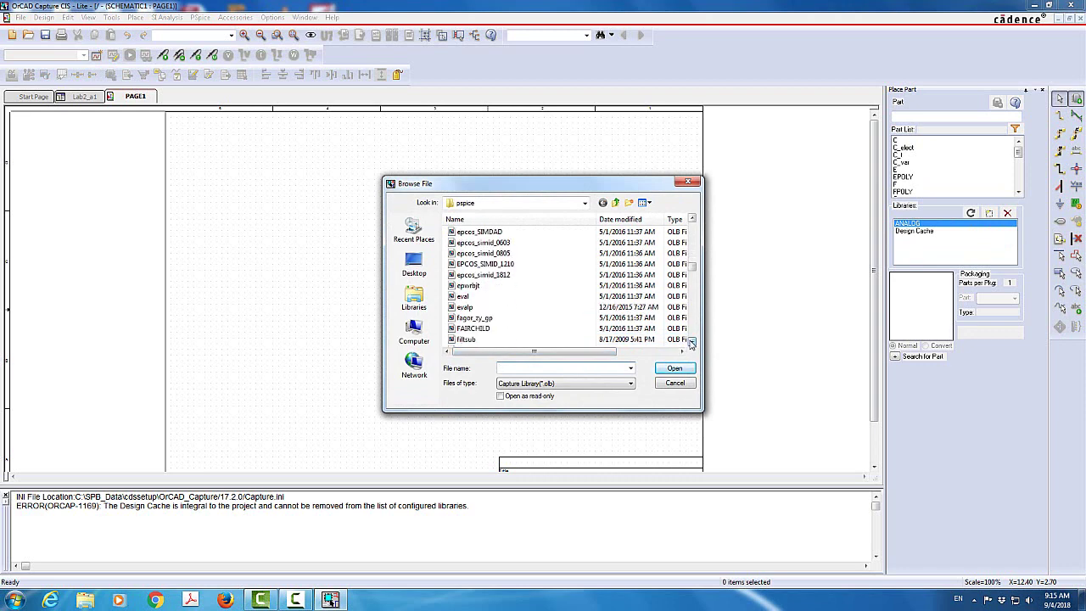
left_click(506, 296)
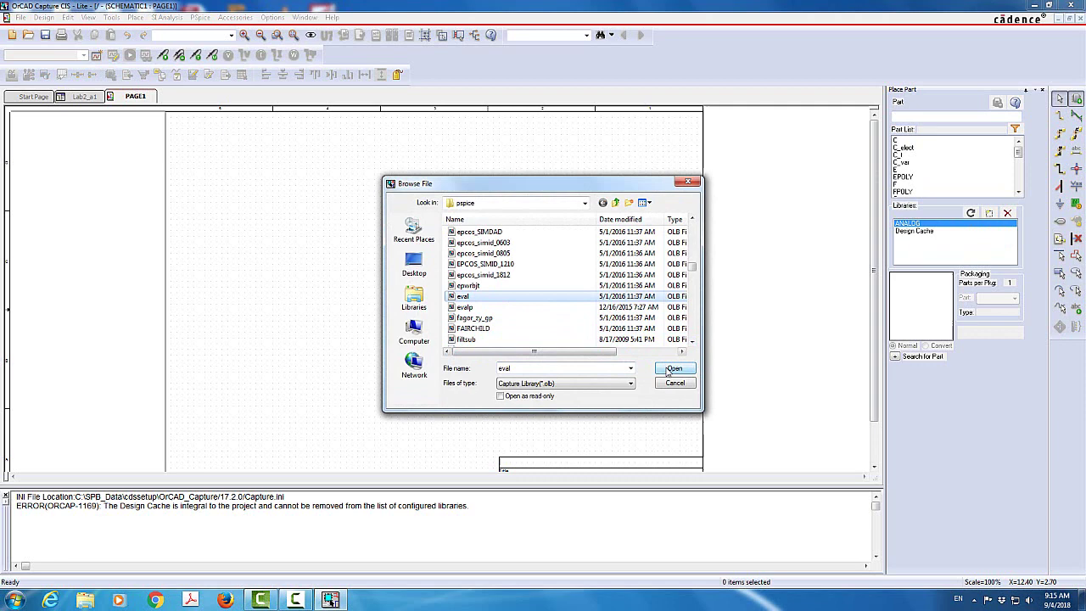
left_click(679, 369)
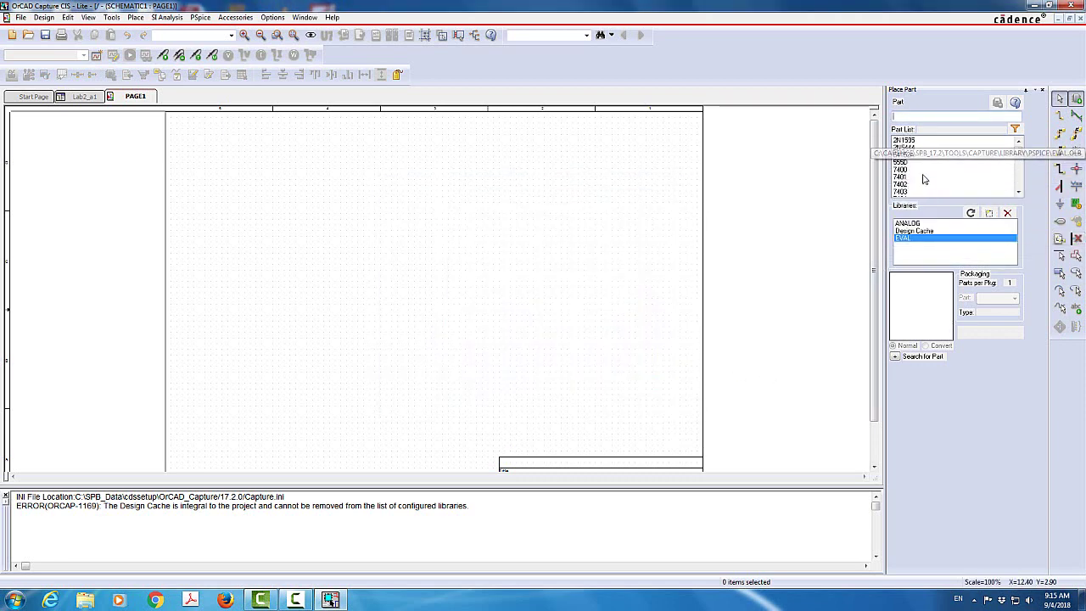
Step: Add the source library from the pspice folder to the part libraries
left_click(990, 213)
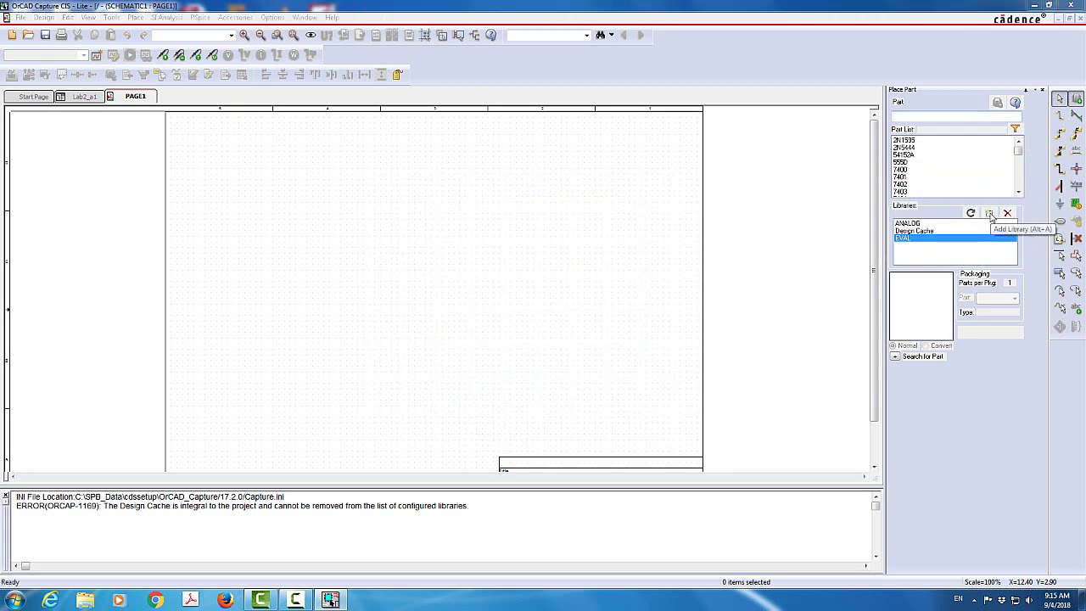
scroll(693, 325, "down", 10)
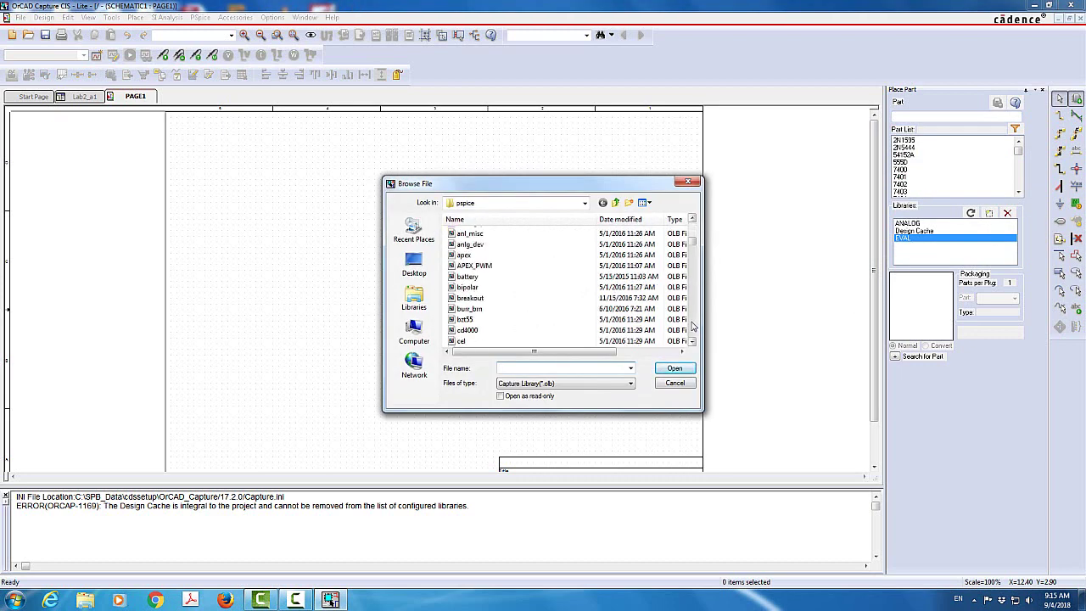
scroll(693, 325, "down", 10)
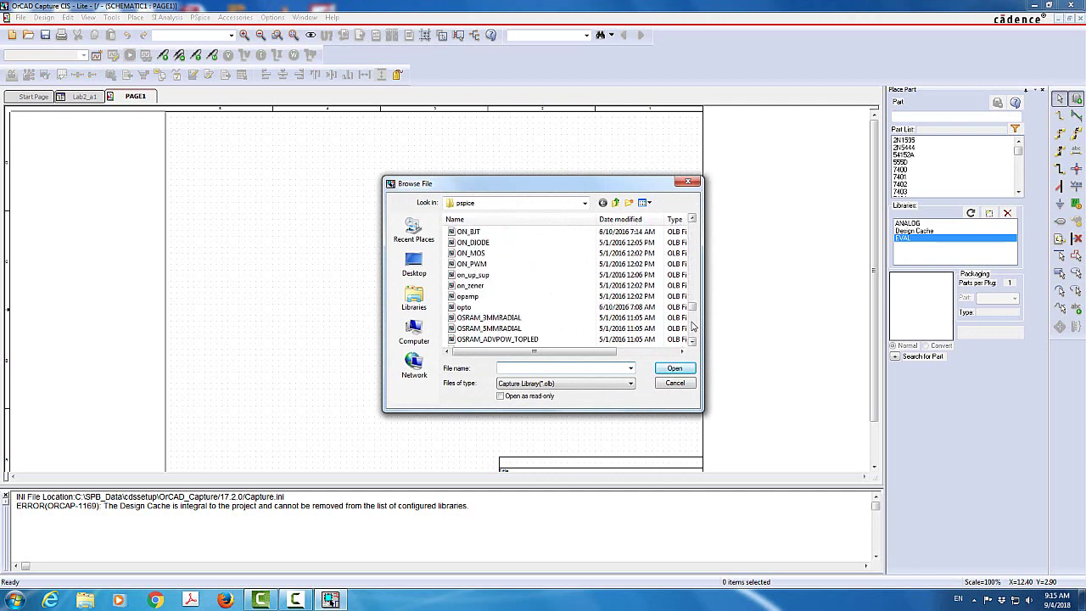
scroll(693, 325, "down", 4)
scroll(693, 325, "down", 4)
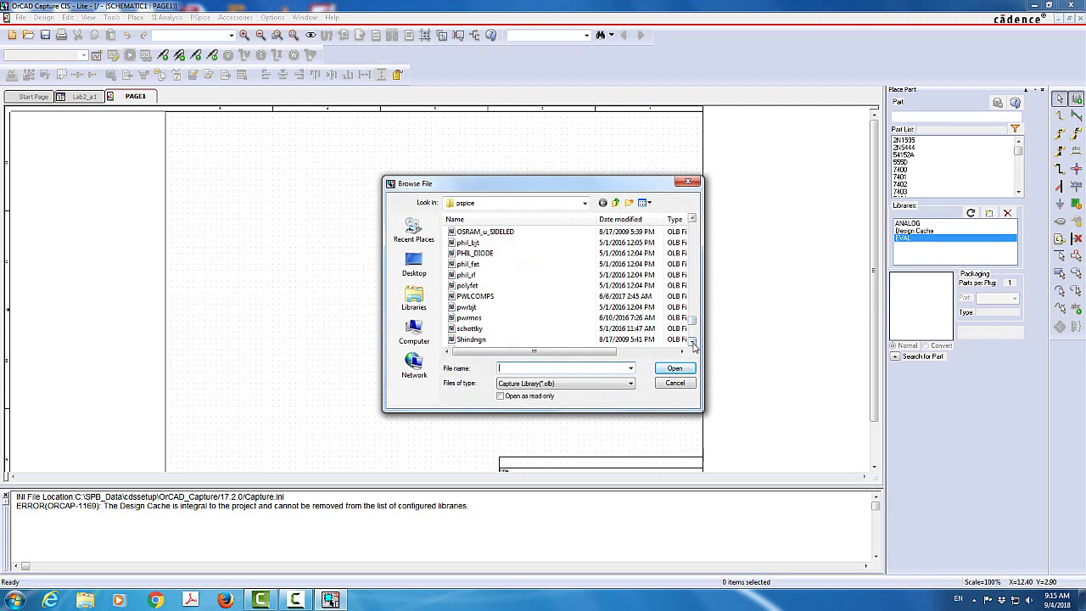
scroll(693, 339, "down", 3)
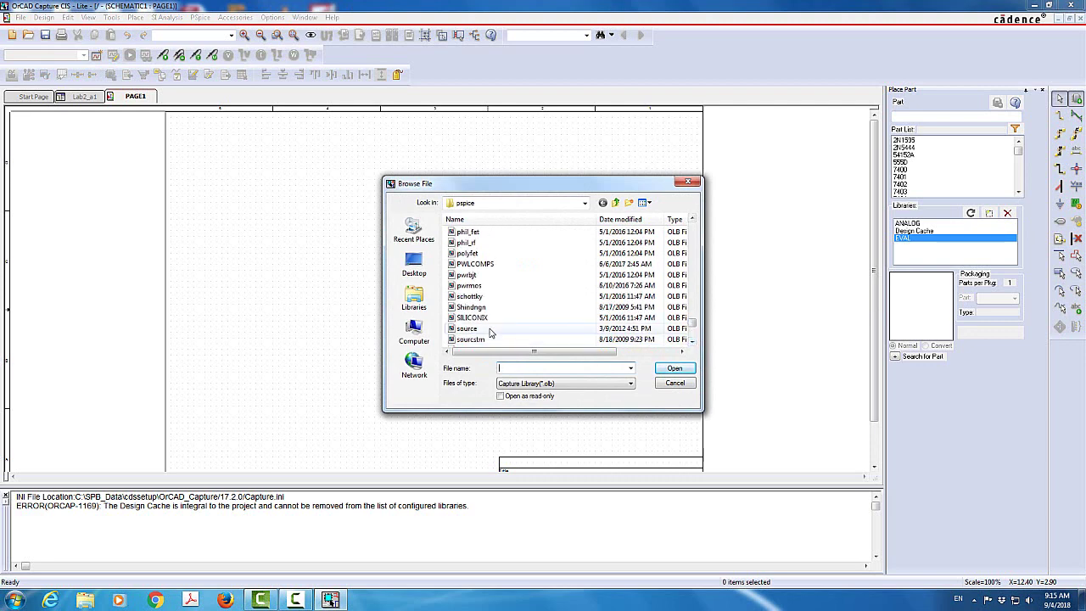
left_click(486, 328)
left_click(673, 368)
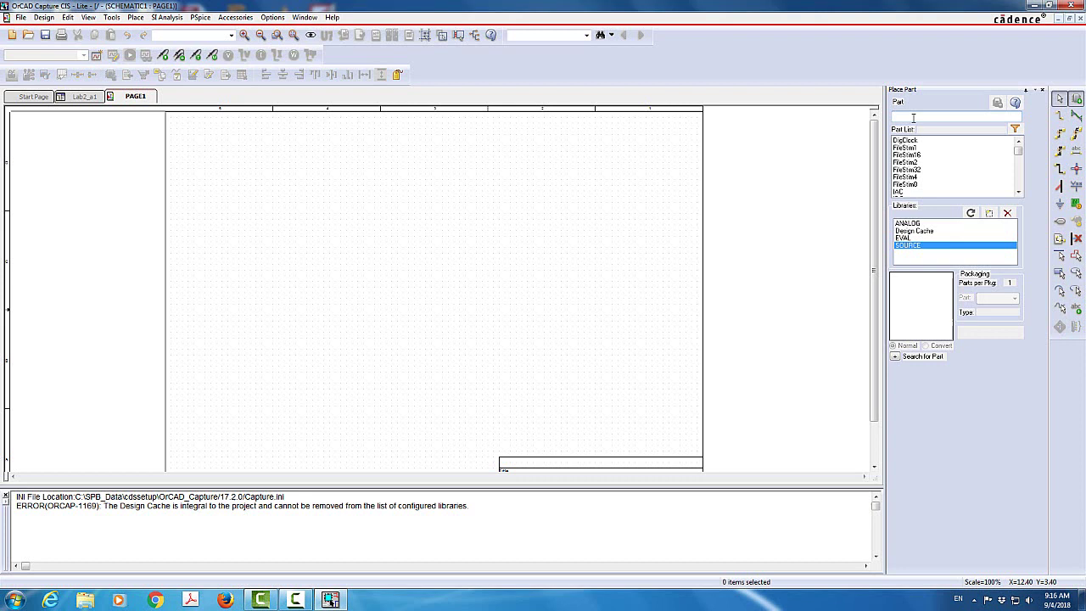
Step: Find the VDC part in the SOURCE library and place one on the left half of the schematic page
type("V")
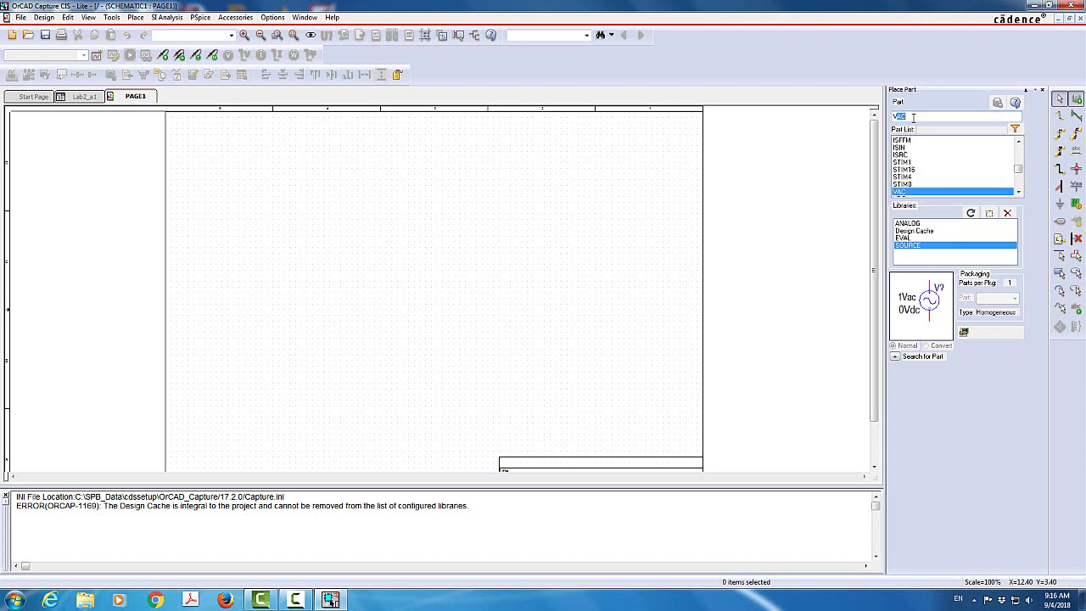
type("D")
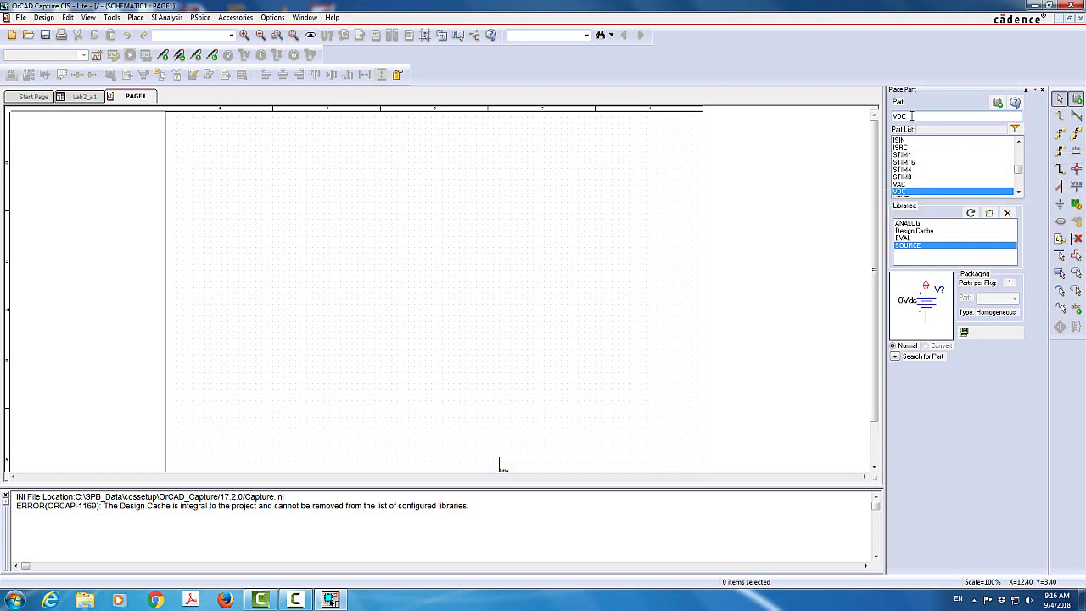
double_click(903, 194)
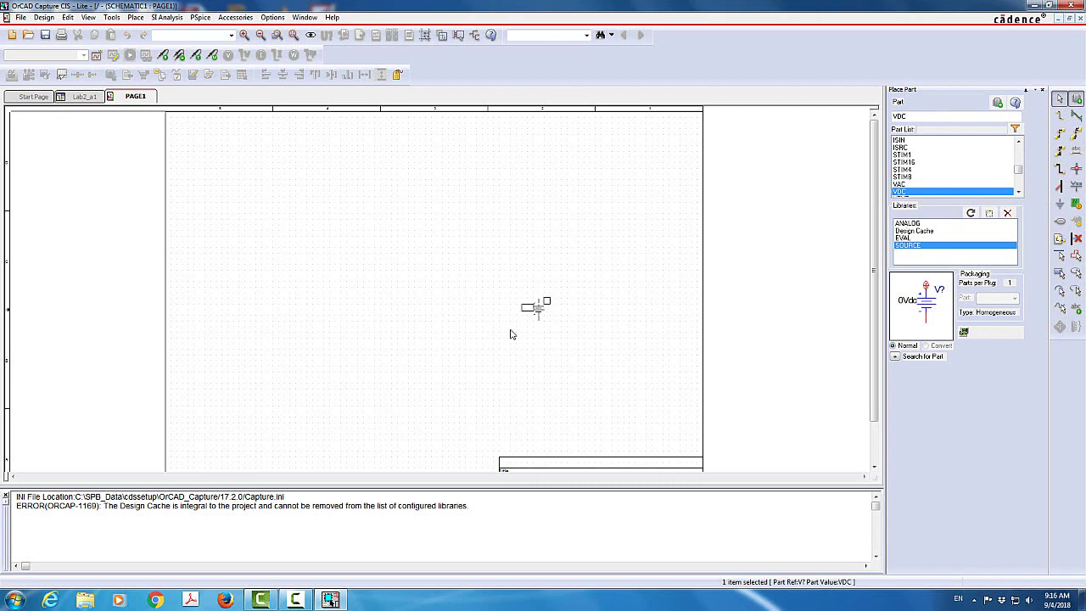
left_click(314, 268)
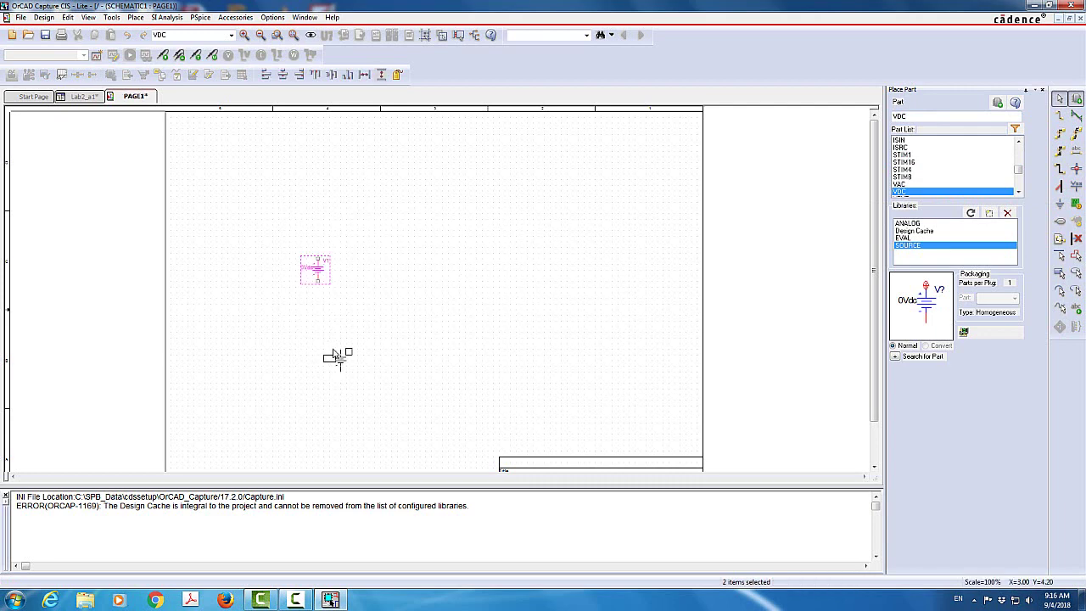
key("Escape")
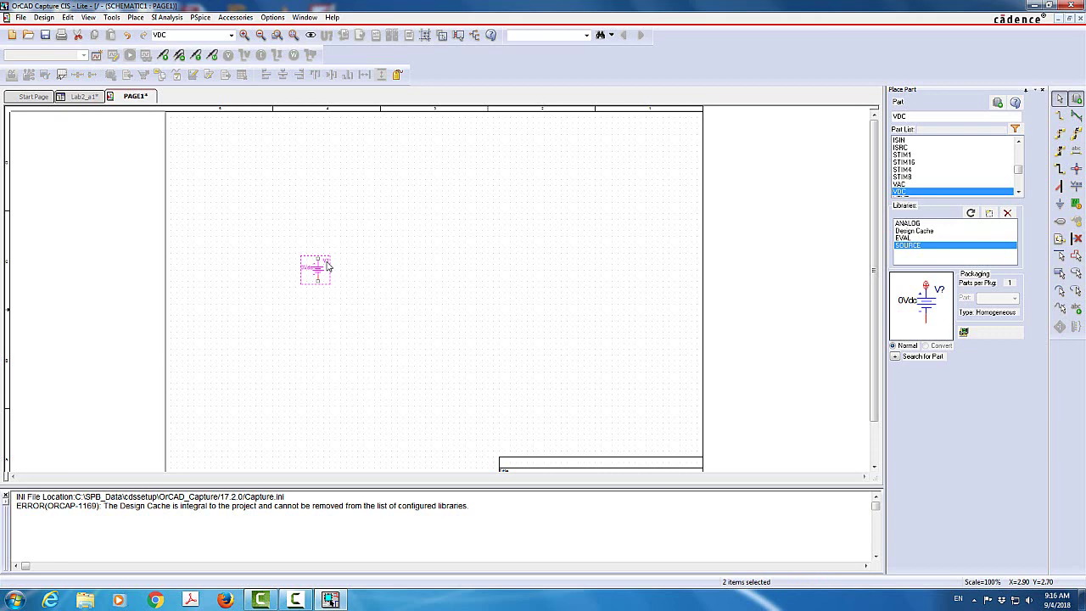
Step: Edit the DC voltage value of the placed VDC source
double_click(307, 270)
left_click(472, 242)
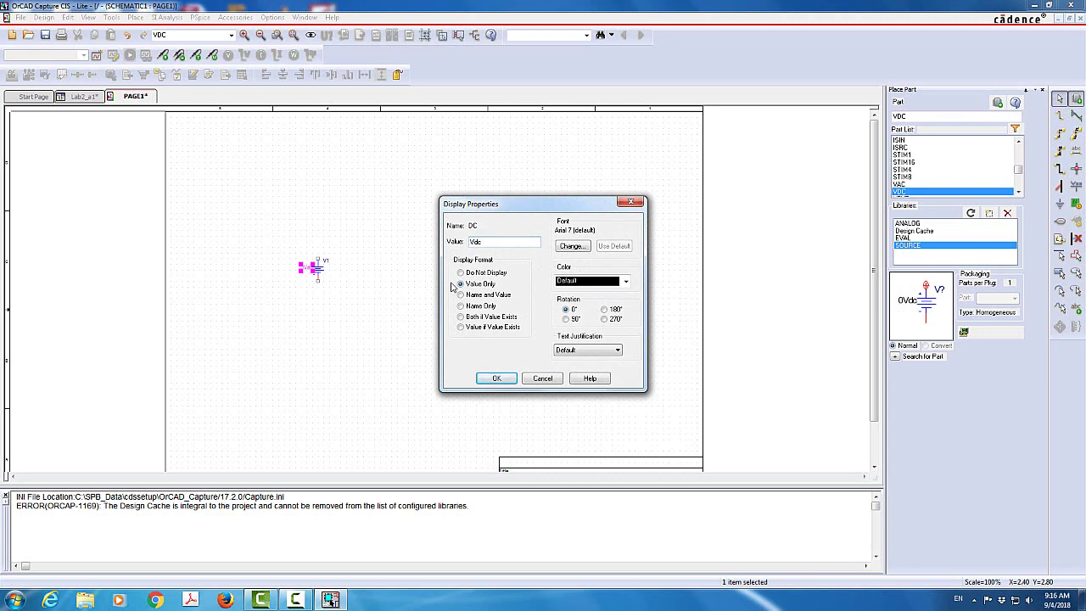
key("Return")
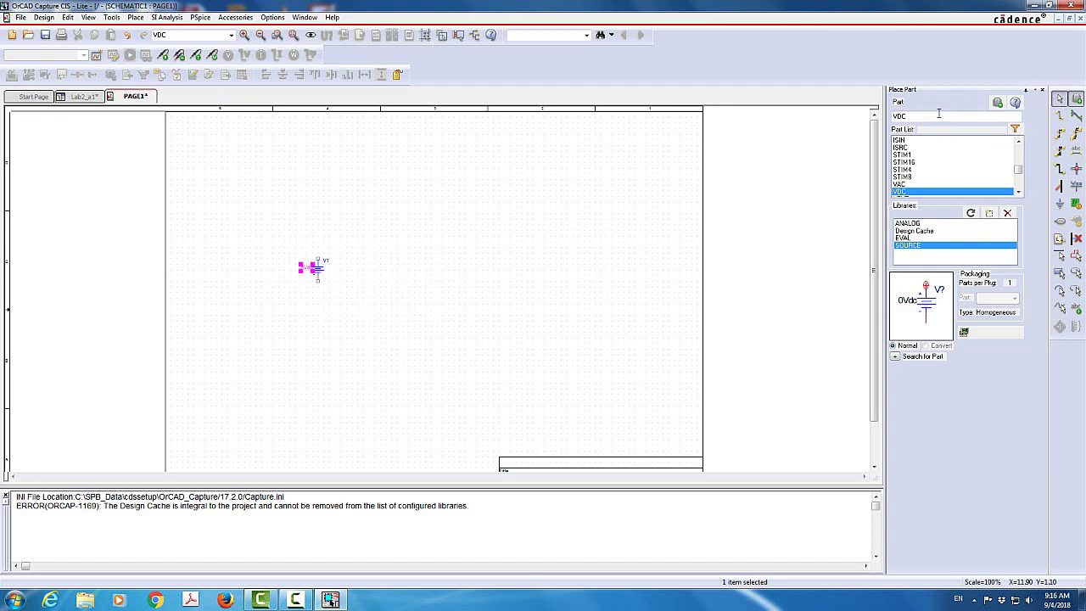
Step: Find the resistor R in the ANALOG library and place one vertically, to the right of the DC source
left_click(910, 224)
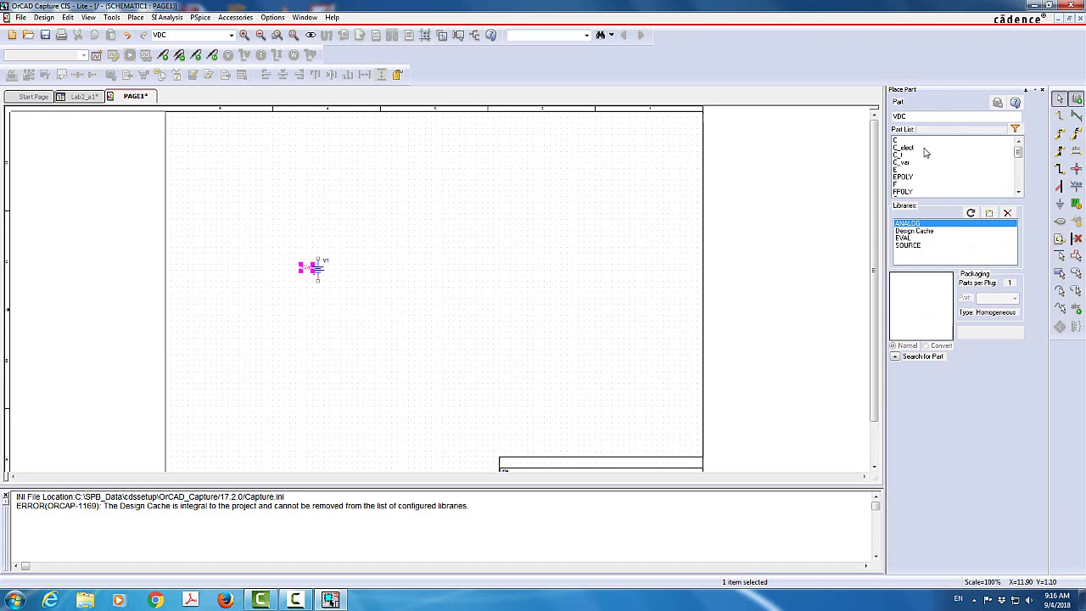
double_click(925, 119)
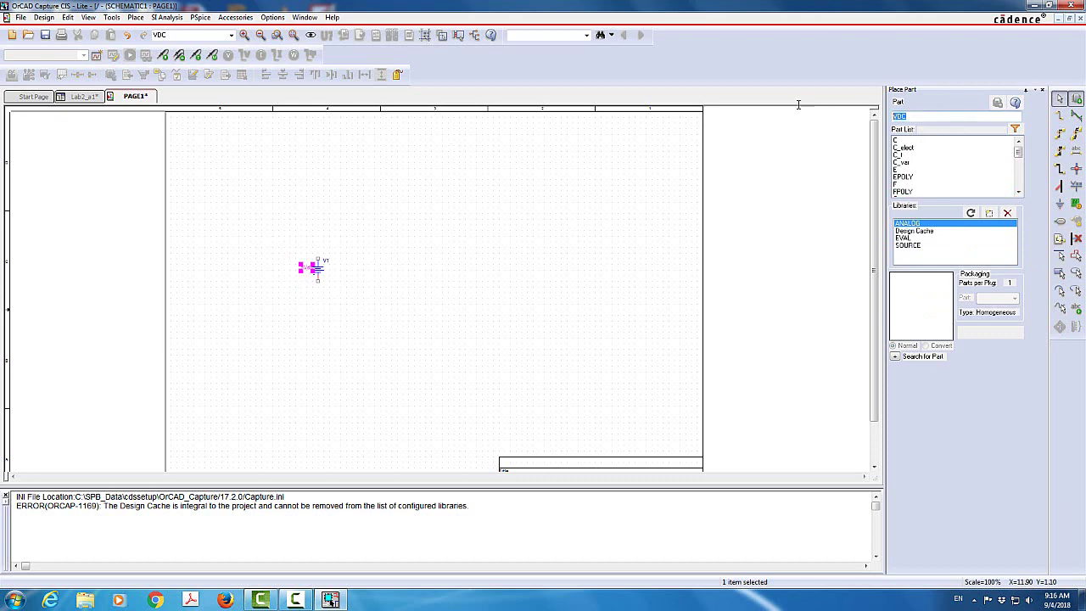
key("BackSpace")
type("R")
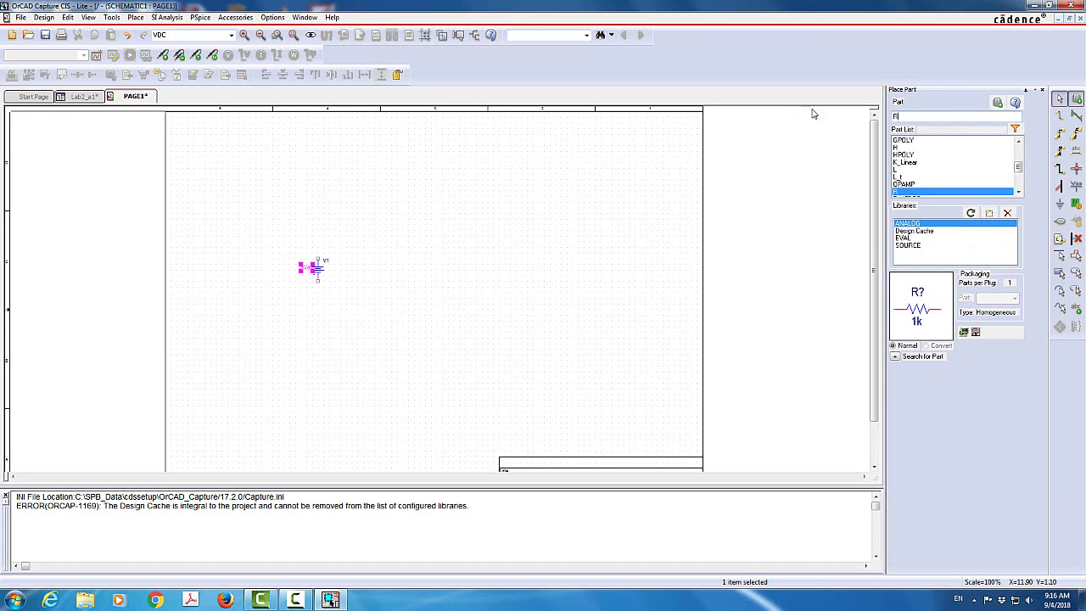
key("Return")
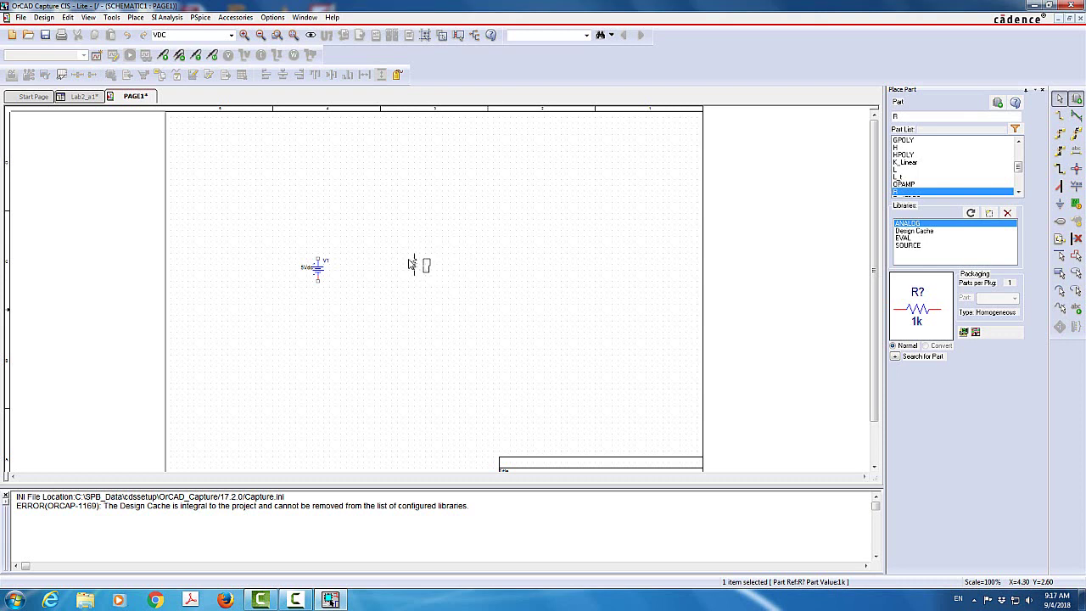
left_click(408, 264)
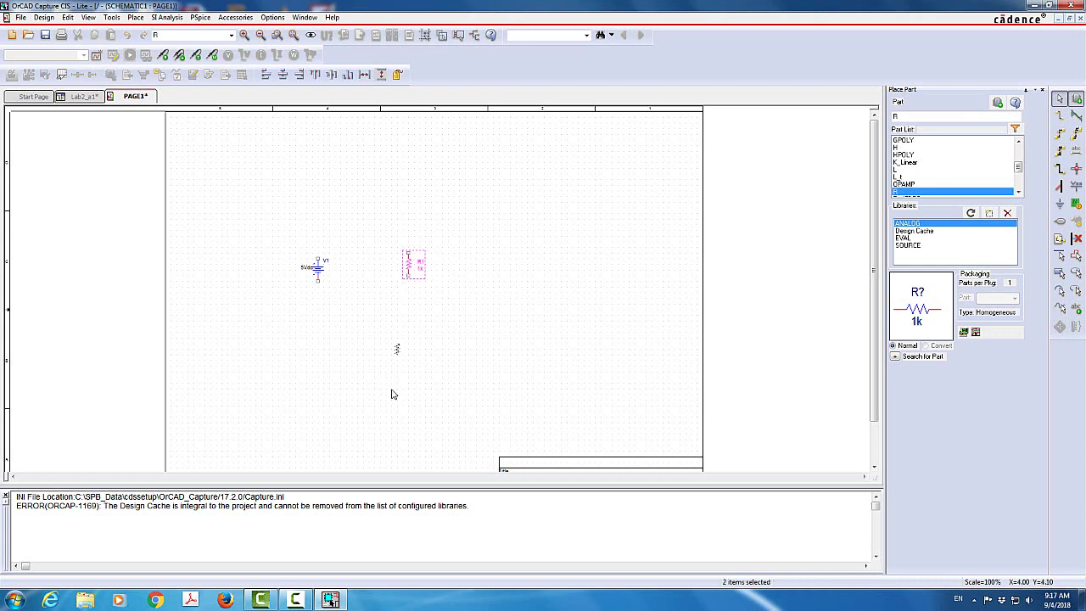
key("Escape")
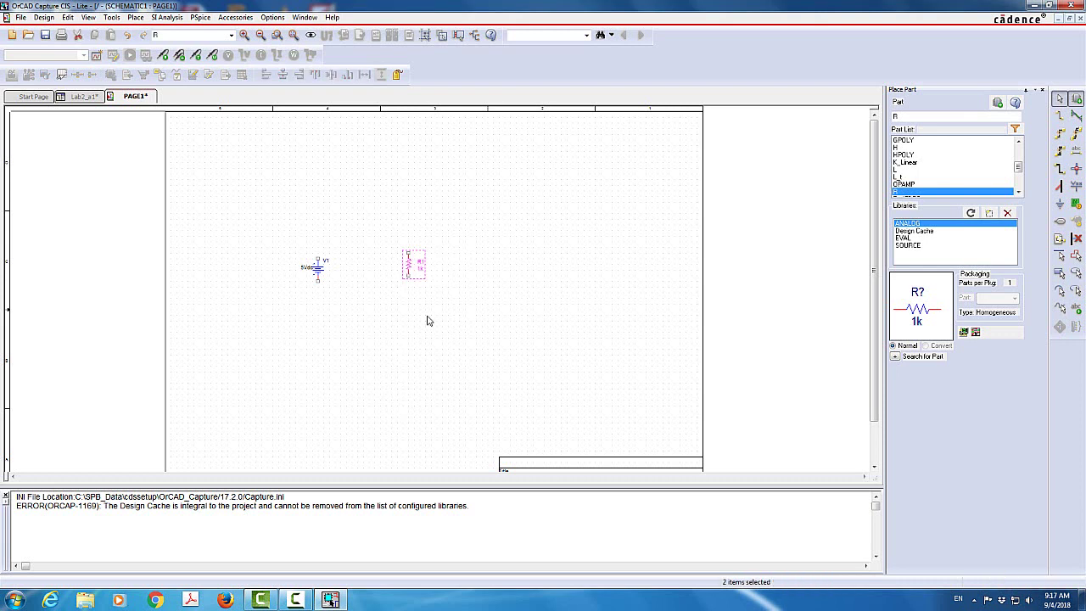
Step: Confirm 1k as the resistor's value and move the resistor down level with the DC source
double_click(420, 268)
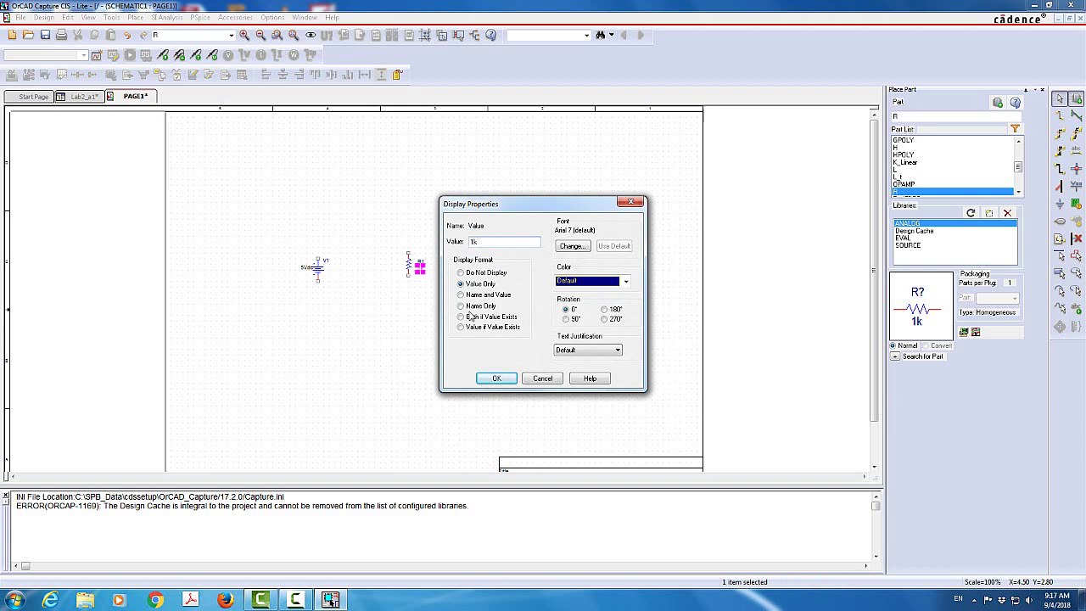
left_click(501, 379)
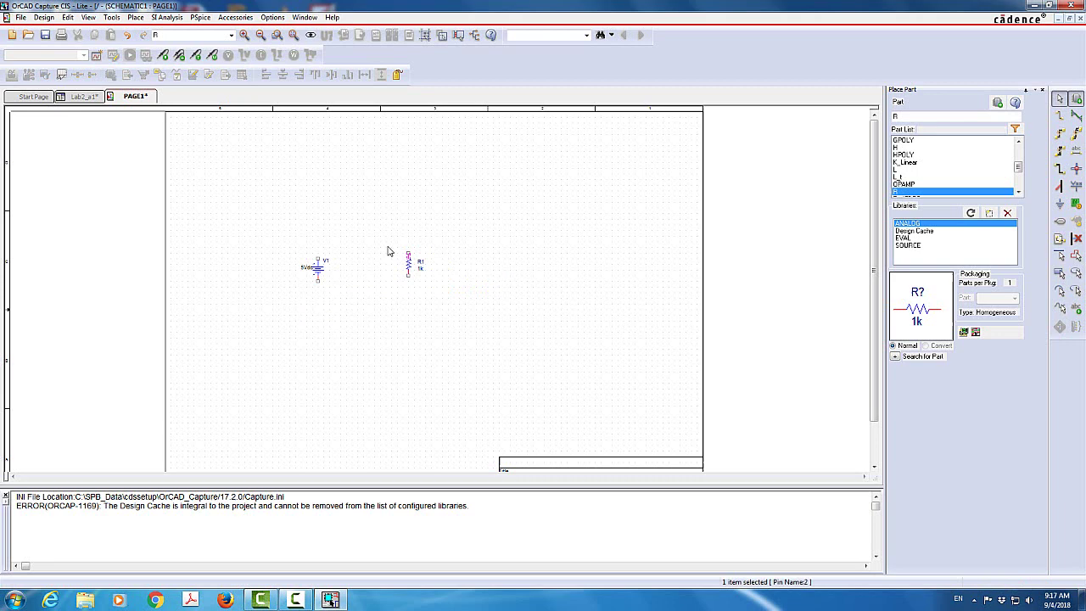
left_click_drag(389, 243, 428, 292)
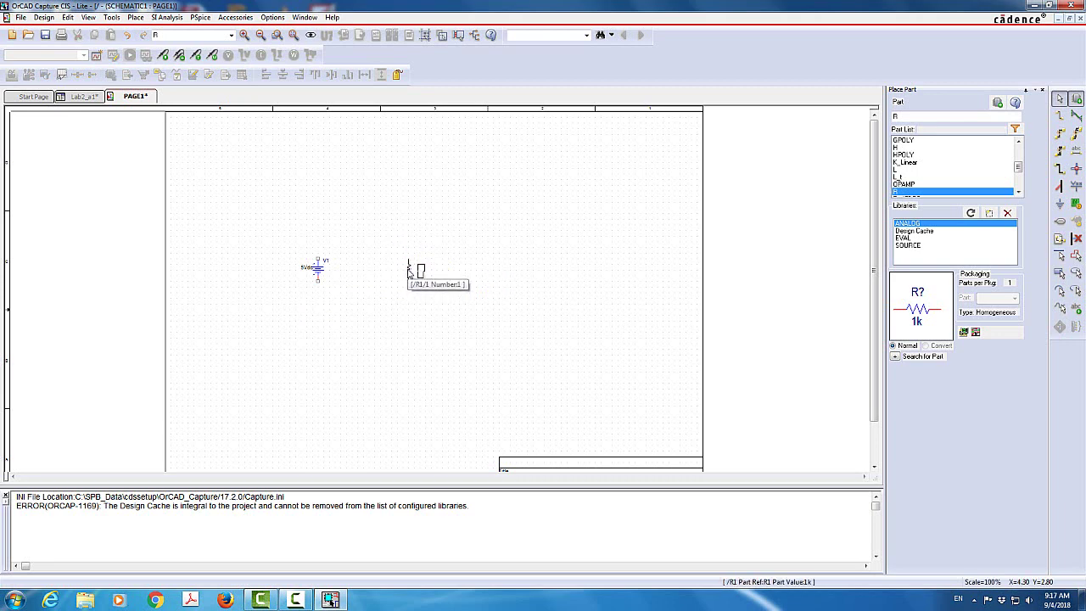
left_click(540, 317)
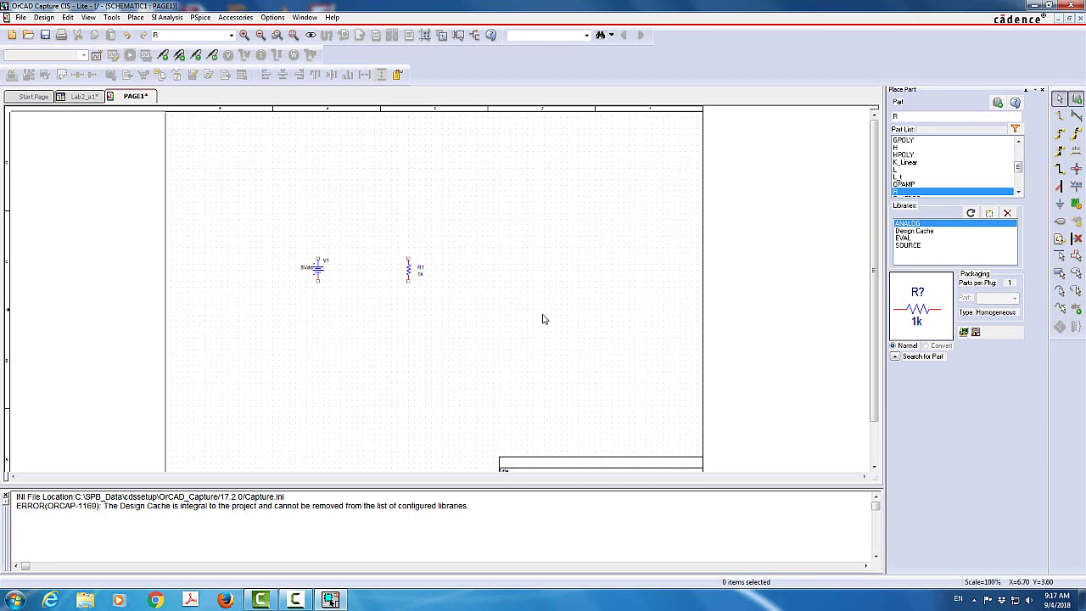
Step: Wire the upper pins of the DC source and resistor together, and their lower pins likewise, to form a rectangular loop
left_click(1060, 117)
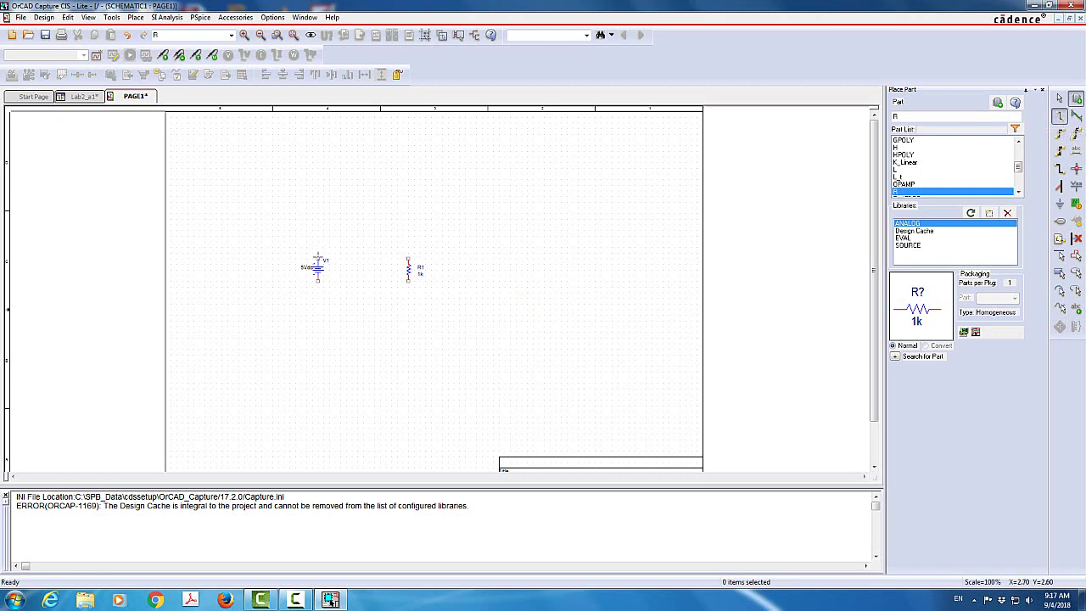
left_click(317, 257)
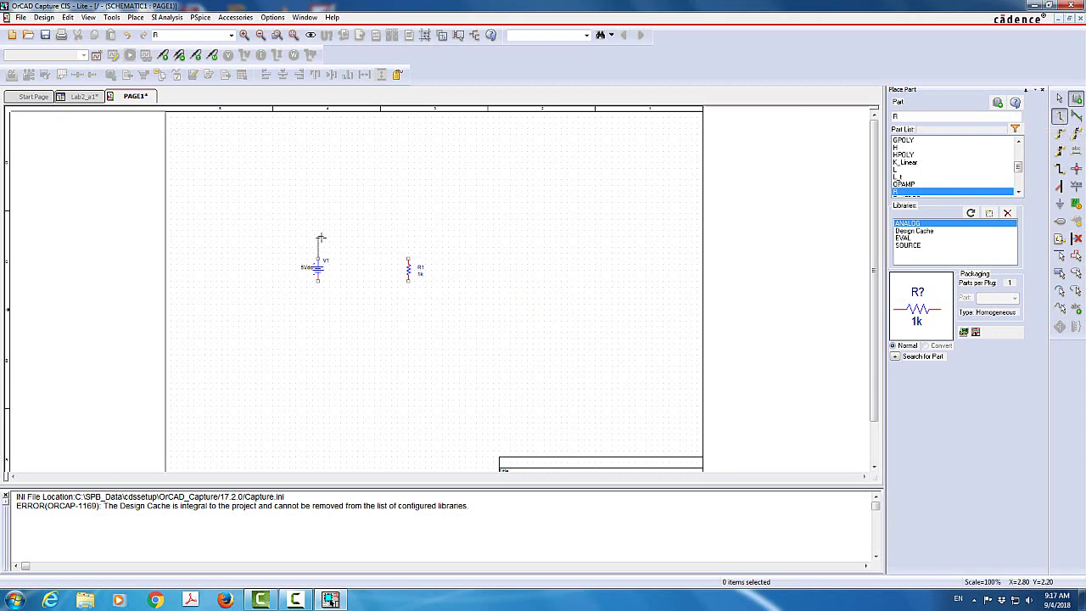
left_click(408, 236)
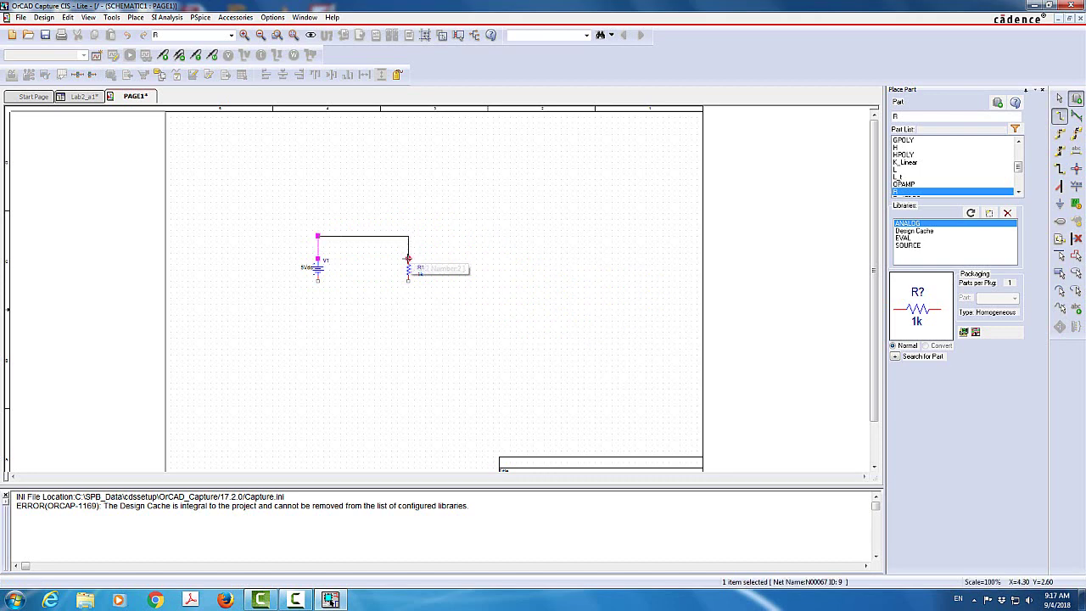
left_click(408, 258)
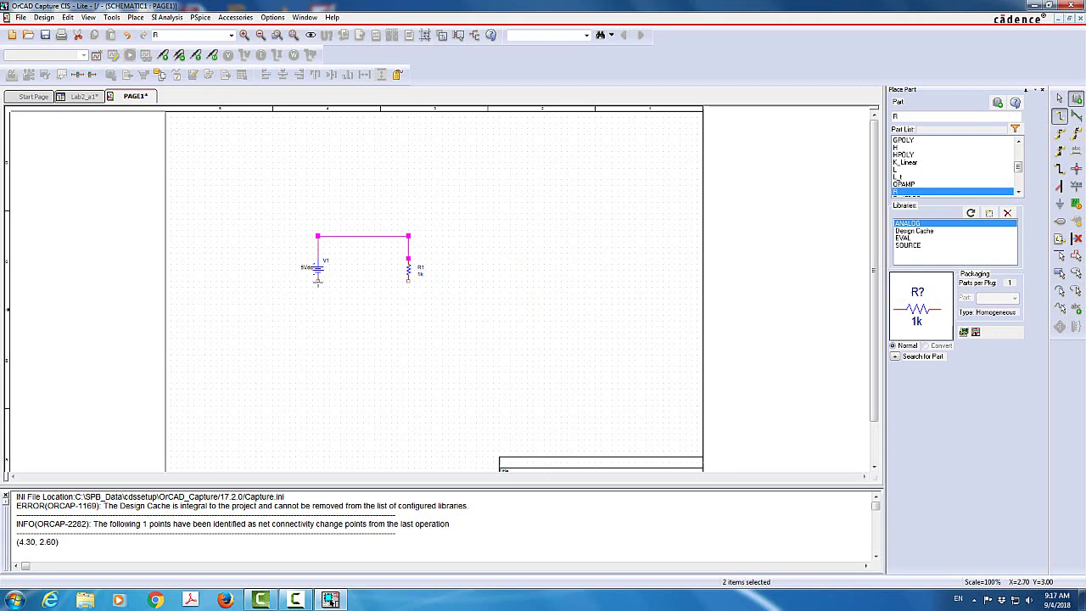
left_click(317, 283)
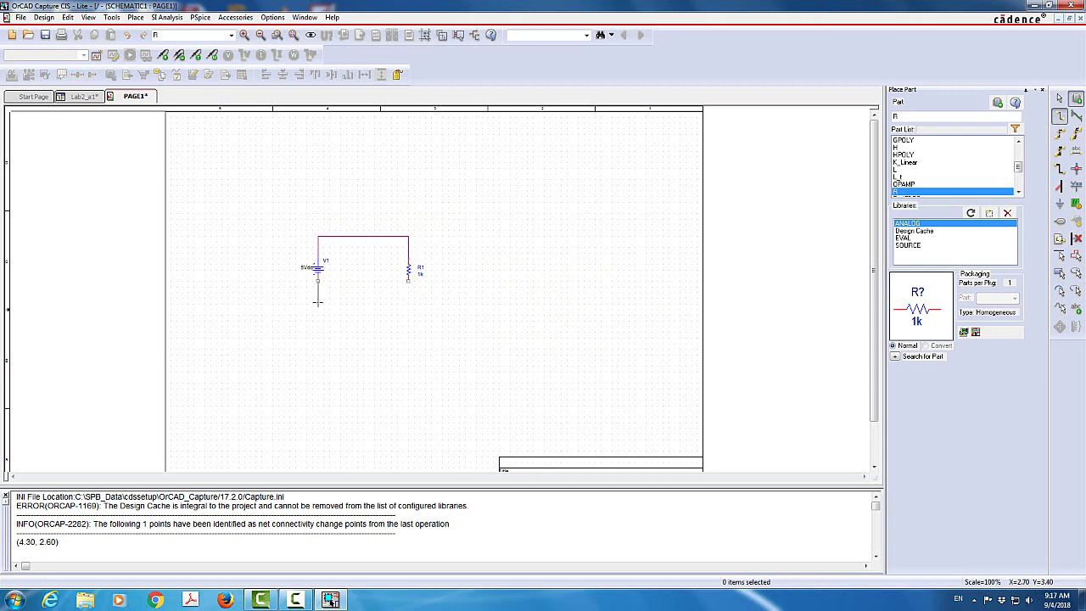
left_click(408, 303)
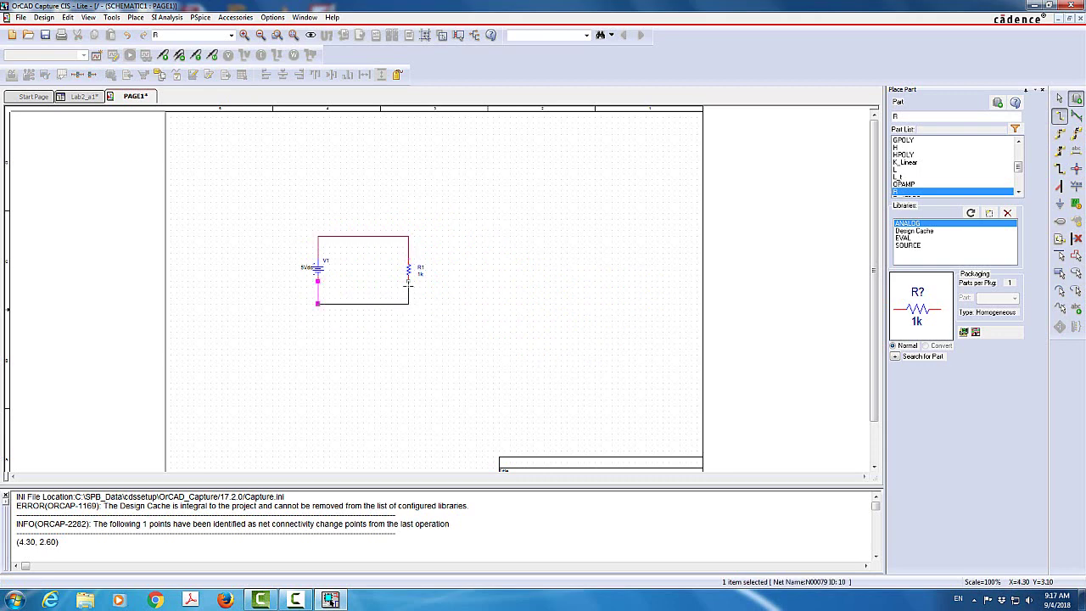
left_click(408, 280)
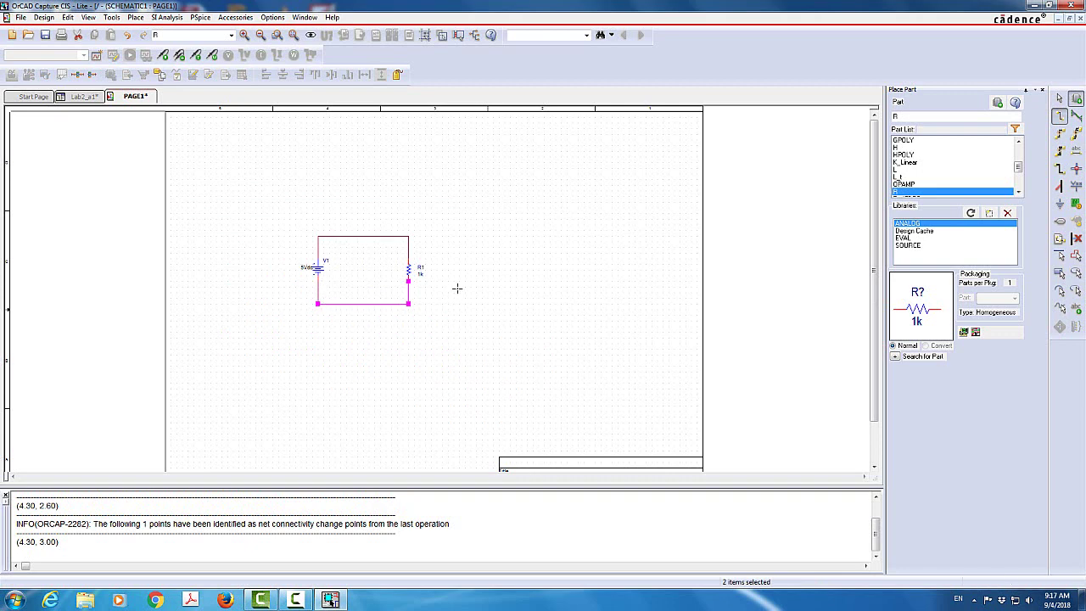
Step: Place a 0/CAPSYM ground symbol at the middle of the loop's lower wire and save the schematic
left_click(1060, 206)
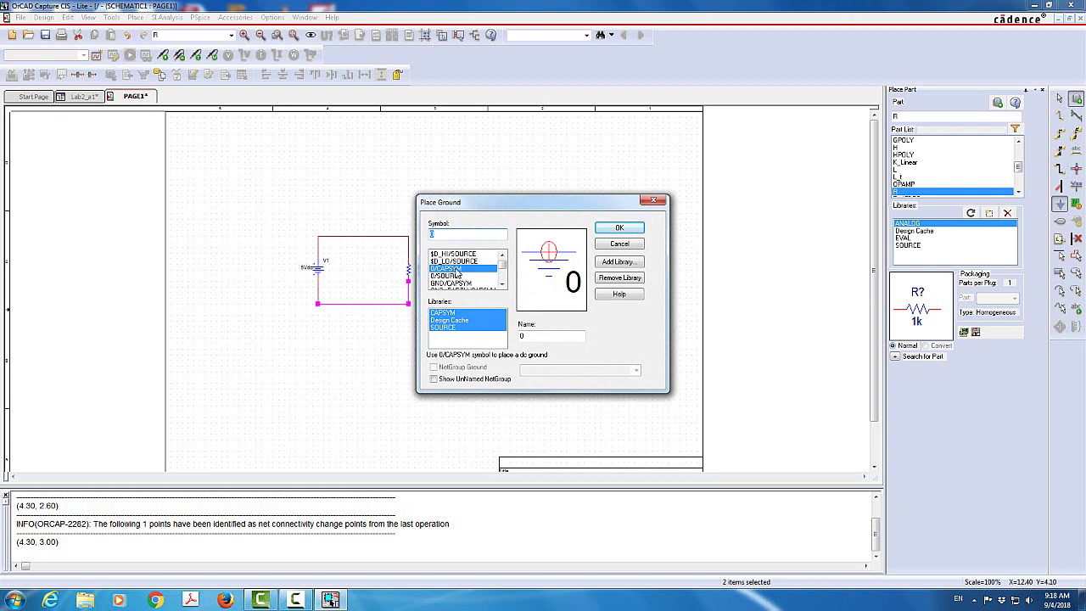
double_click(456, 270)
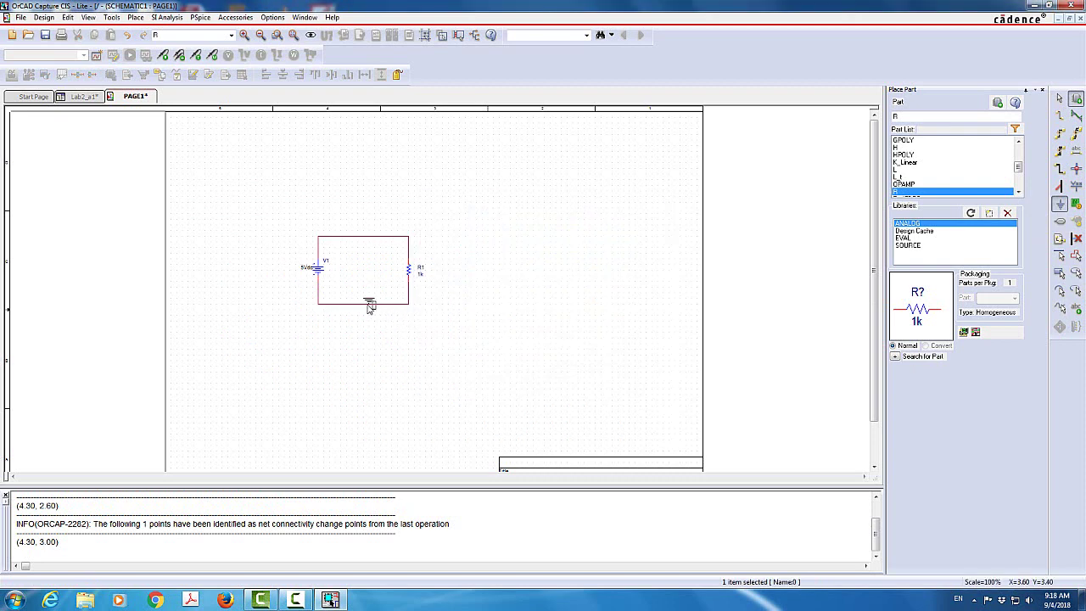
left_click(364, 306)
left_click(365, 312)
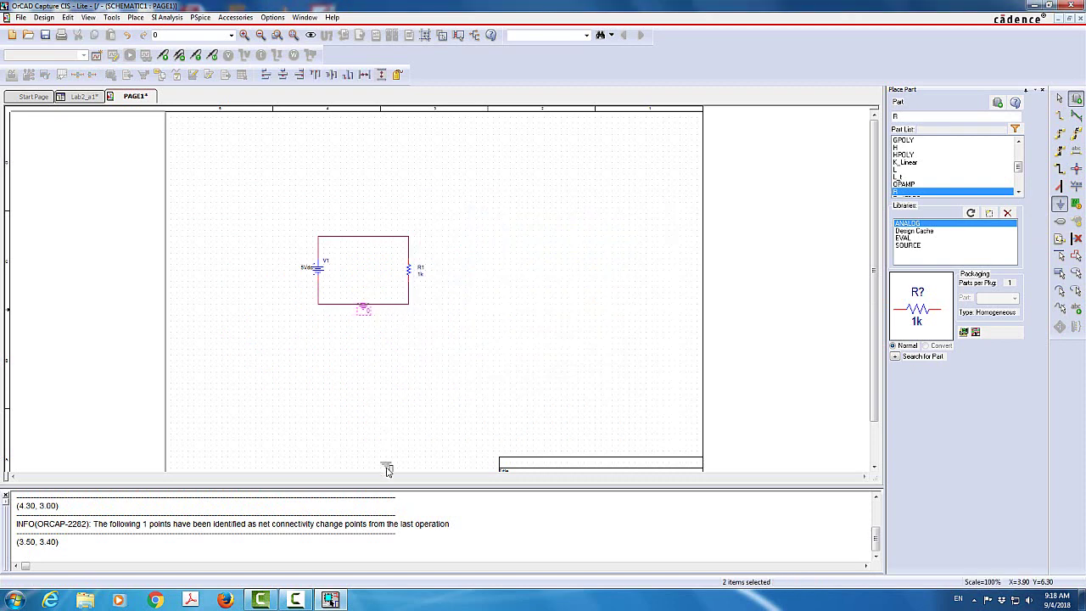
key("Escape")
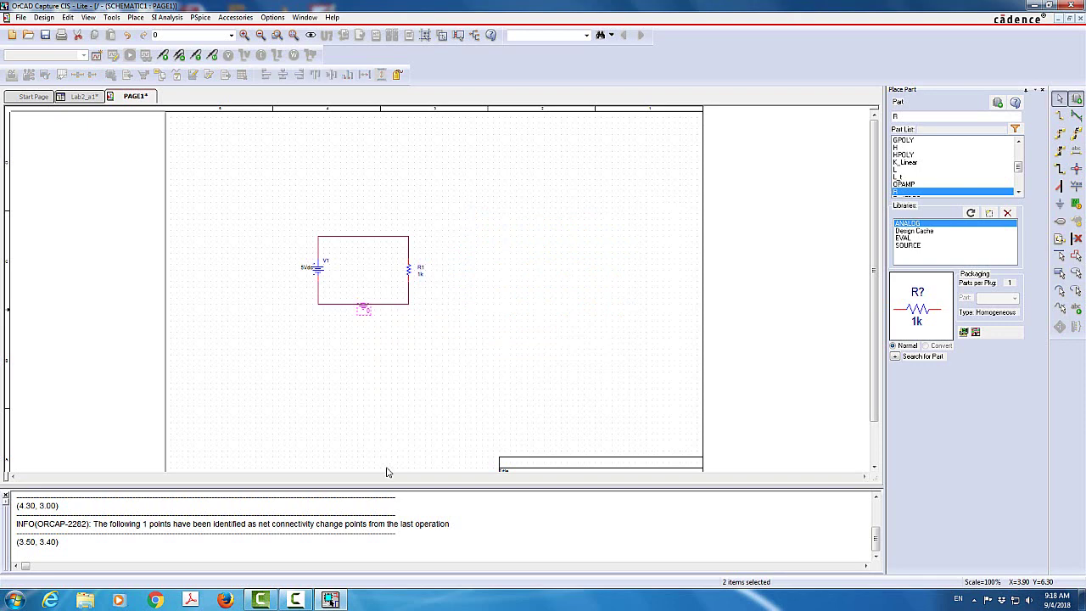
left_click(46, 35)
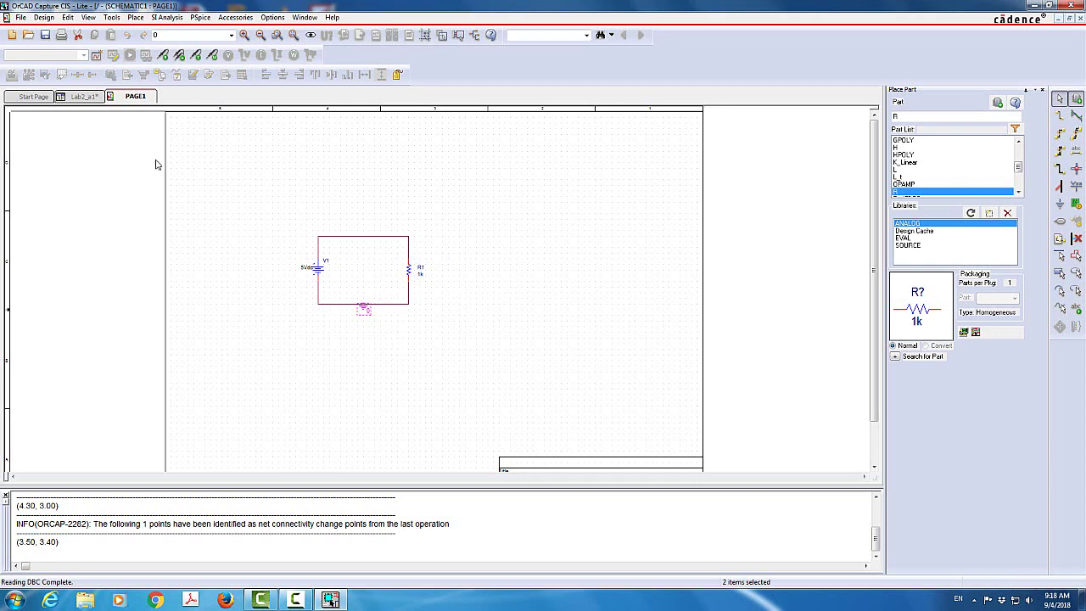
Step: Create a simulation profile named SIM1 without inheritance and set its analysis type to DC Sweep
left_click(97, 57)
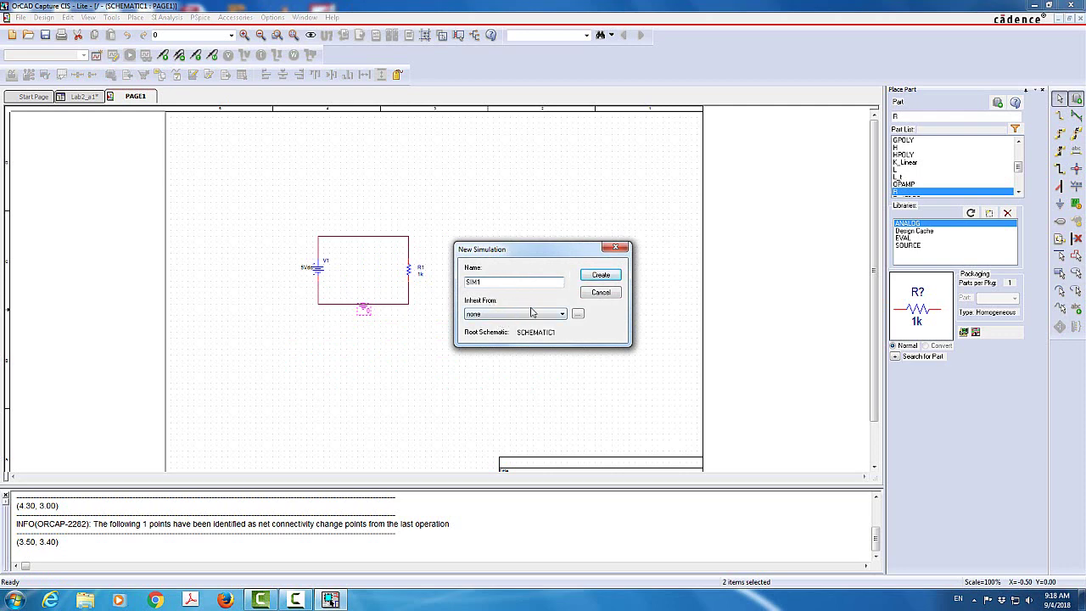
left_click(601, 277)
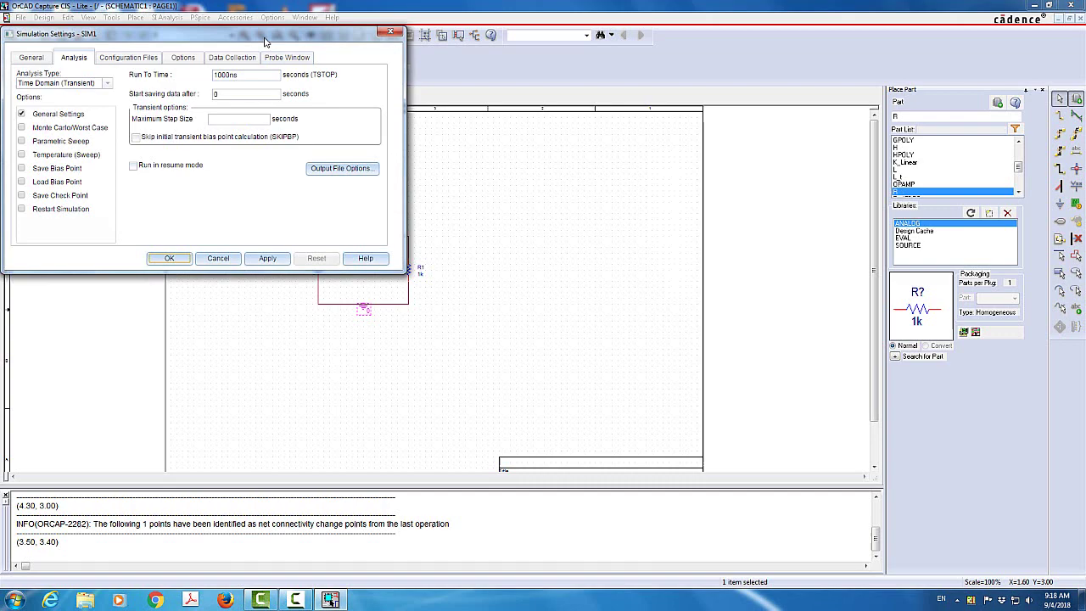
left_click_drag(259, 42, 696, 165)
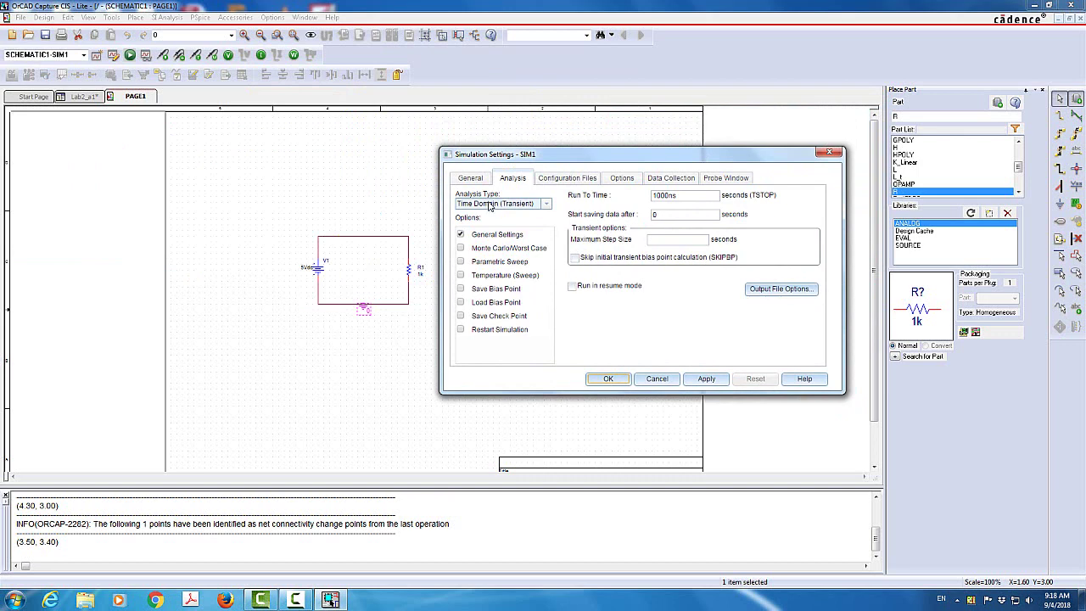
left_click(543, 205)
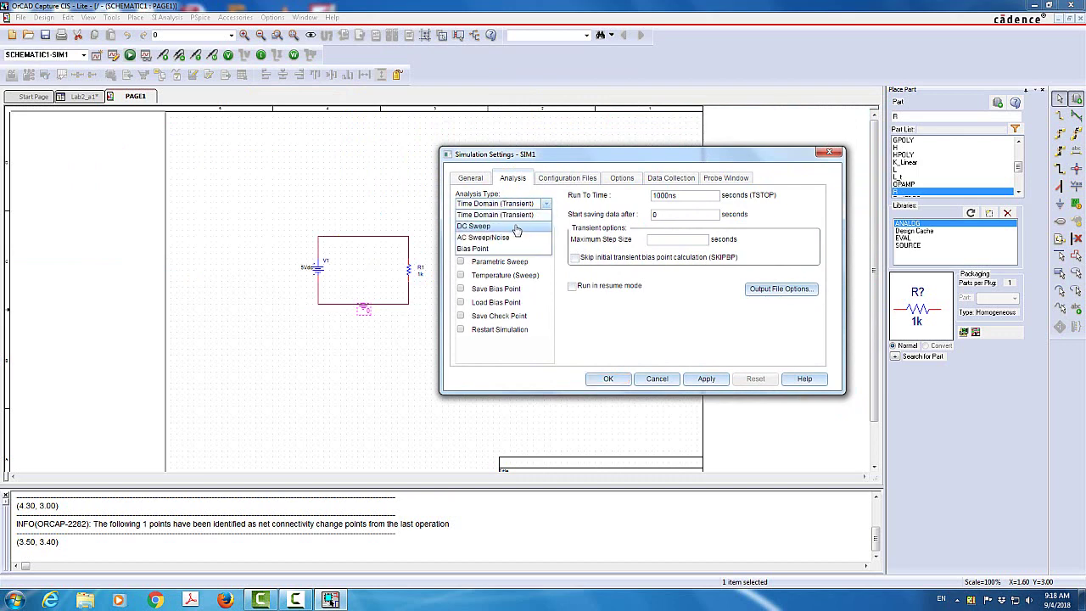
left_click(516, 226)
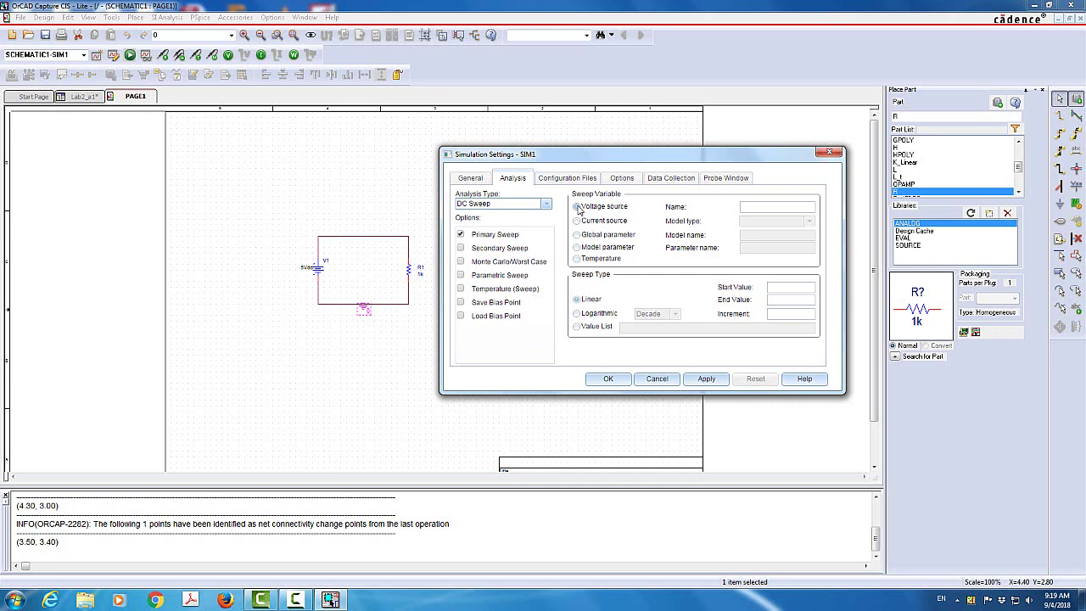
Step: Define a linear sweep of voltage source V1 from -10 to 10 with an increment of 0.01 and apply the settings
left_click(798, 207)
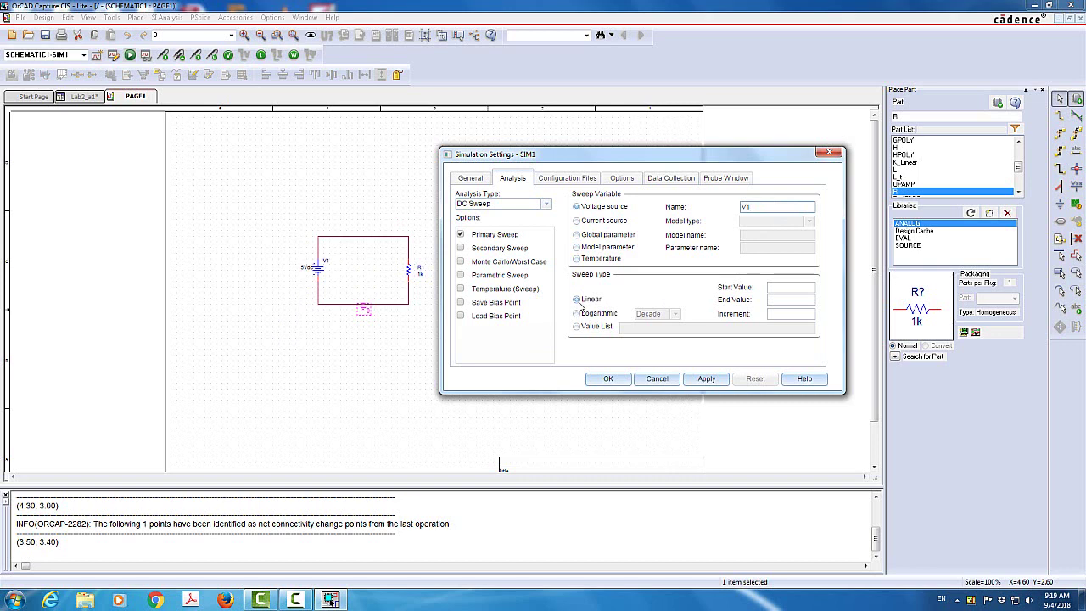
left_click(775, 286)
type("-10")
left_click(771, 300)
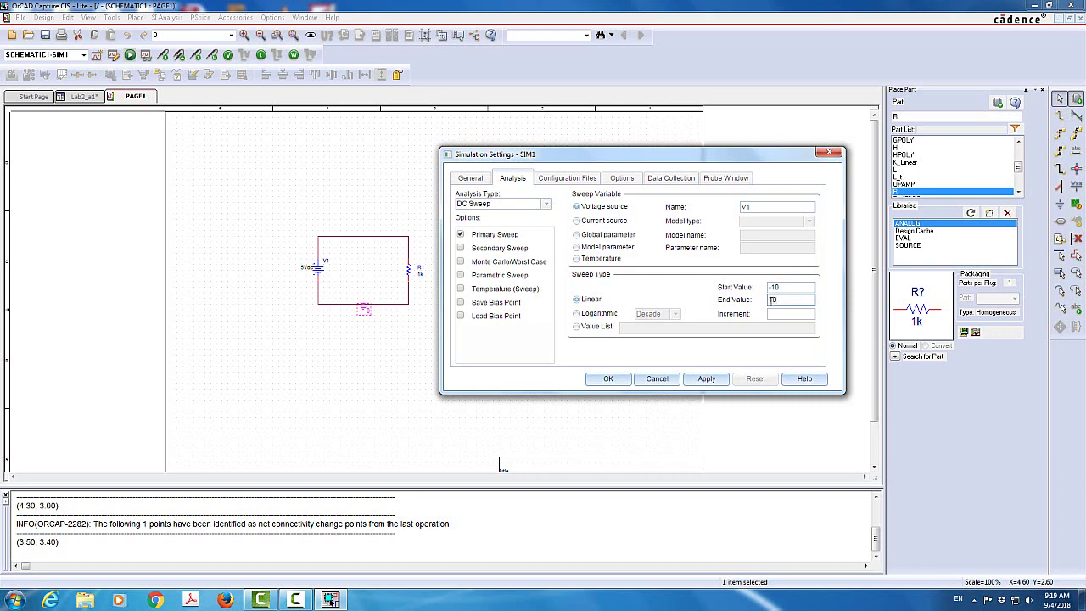
left_click(775, 313)
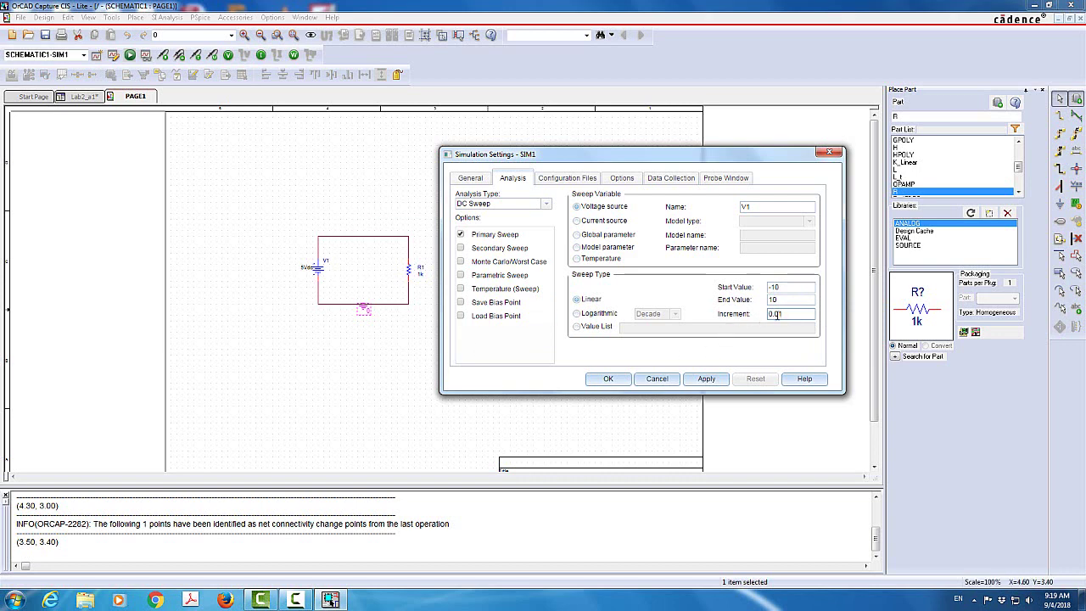
left_click(706, 379)
left_click(616, 382)
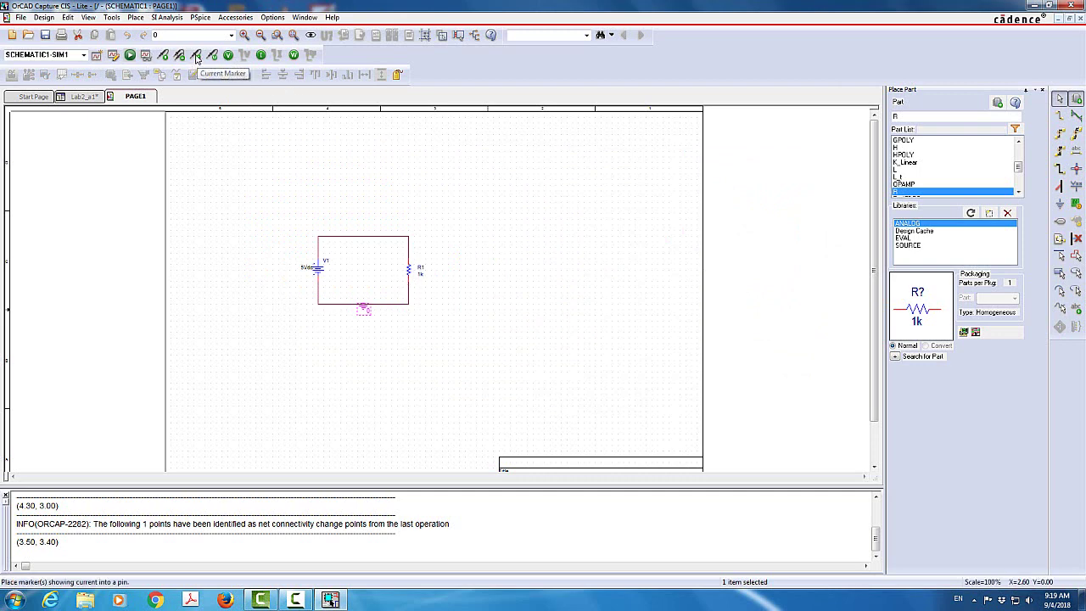
Step: Place a current marker on the upper pin of resistor R1
left_click(196, 57)
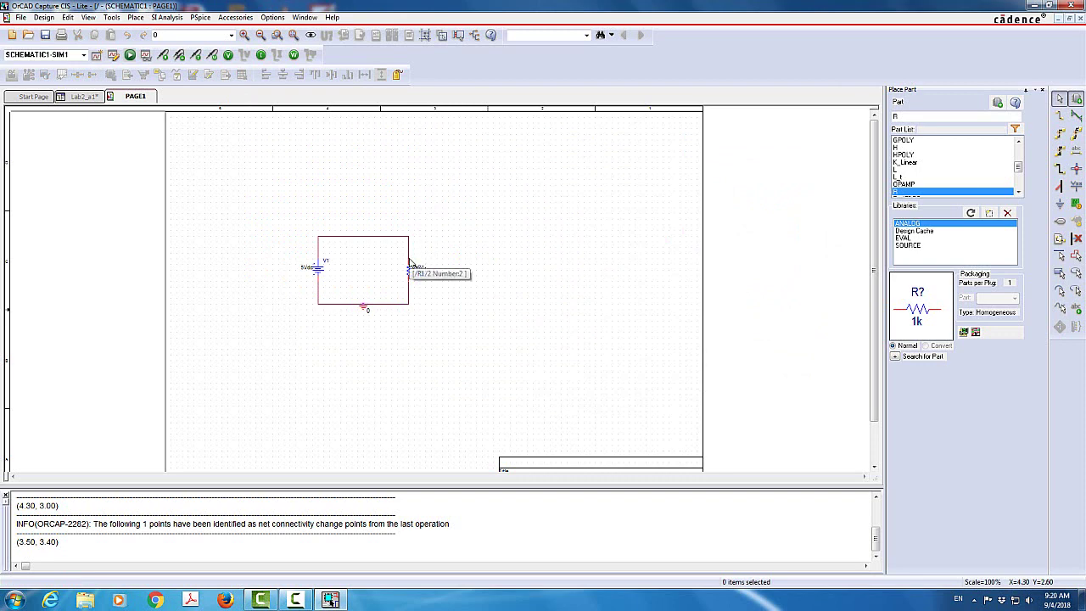
left_click(409, 262)
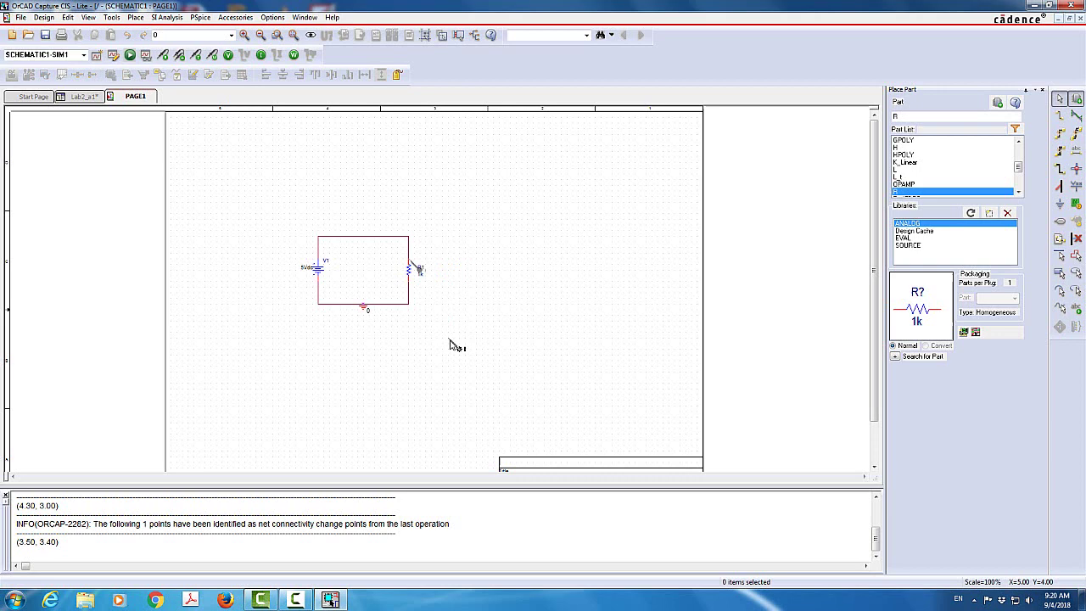
key("Escape")
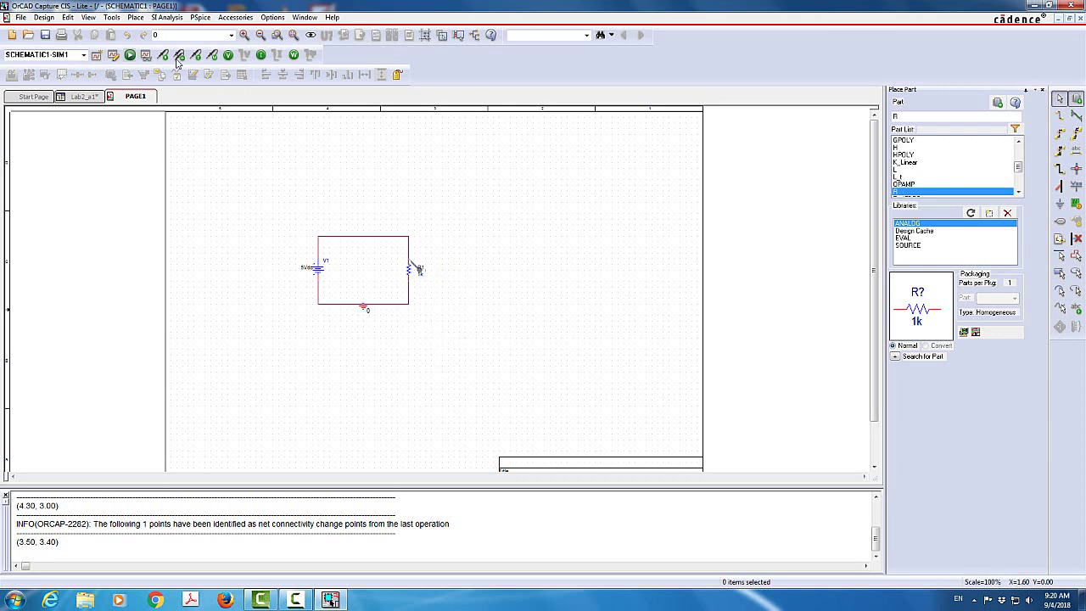
Step: Run the PSpice simulation and switch to the PSpice A/D window to examine the resistor current plot
left_click(132, 56)
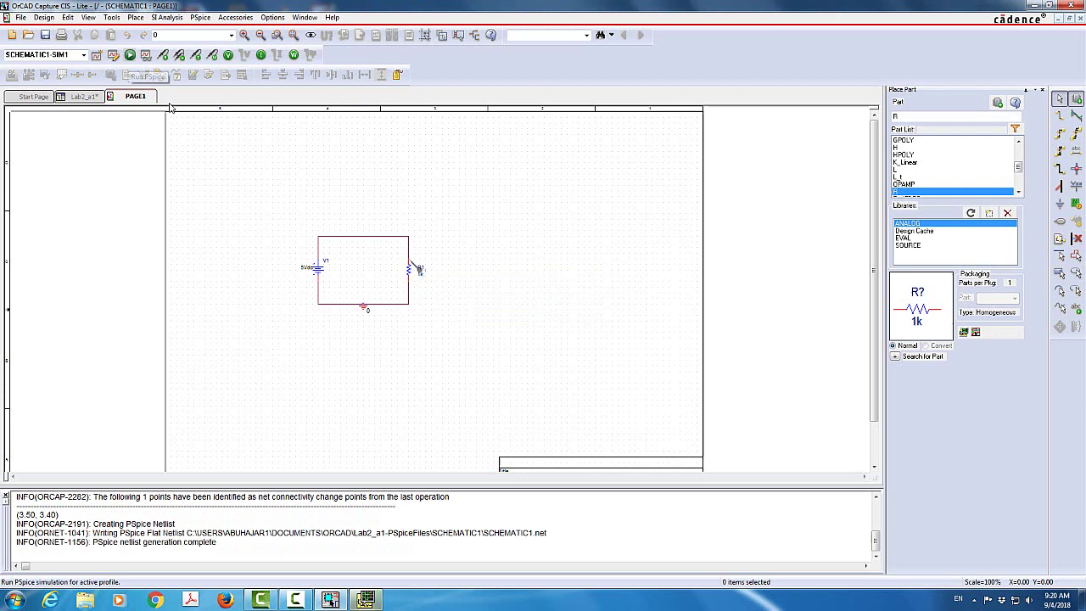
mouse_move(365, 599)
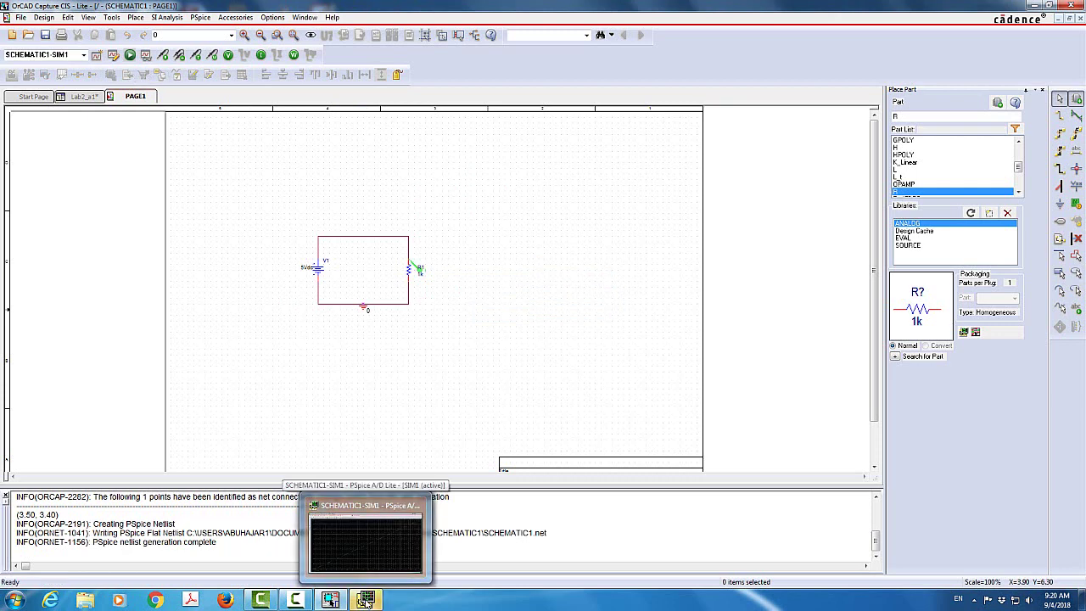
left_click(366, 600)
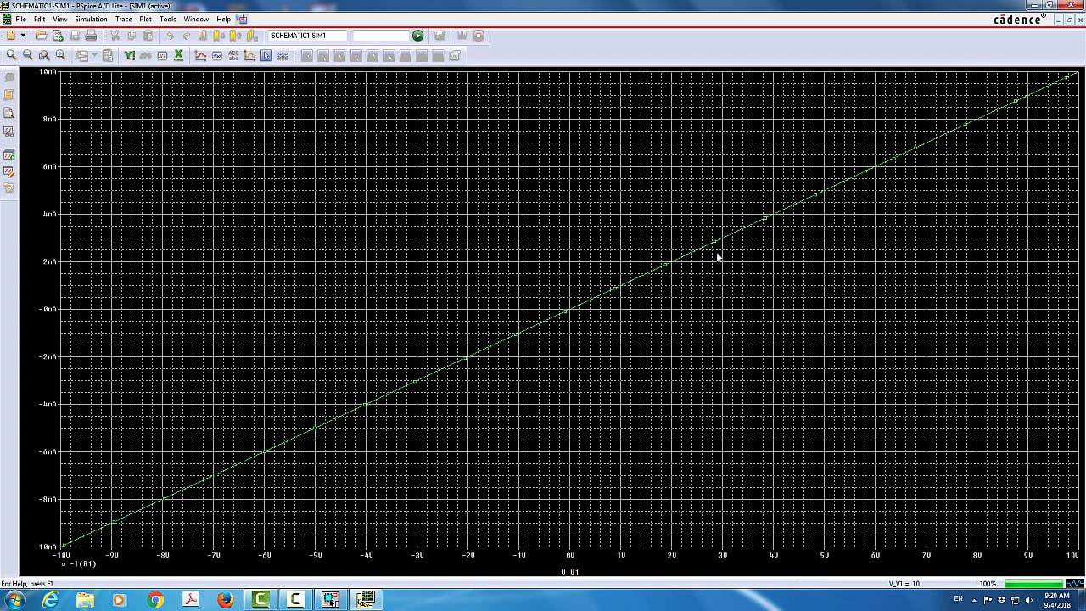
left_click(70, 552)
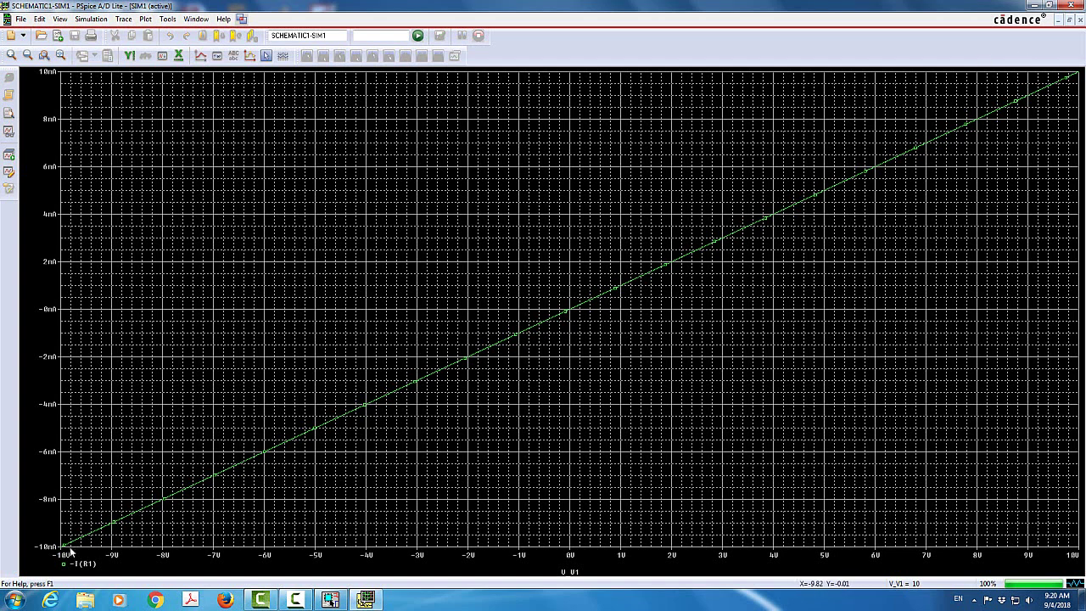